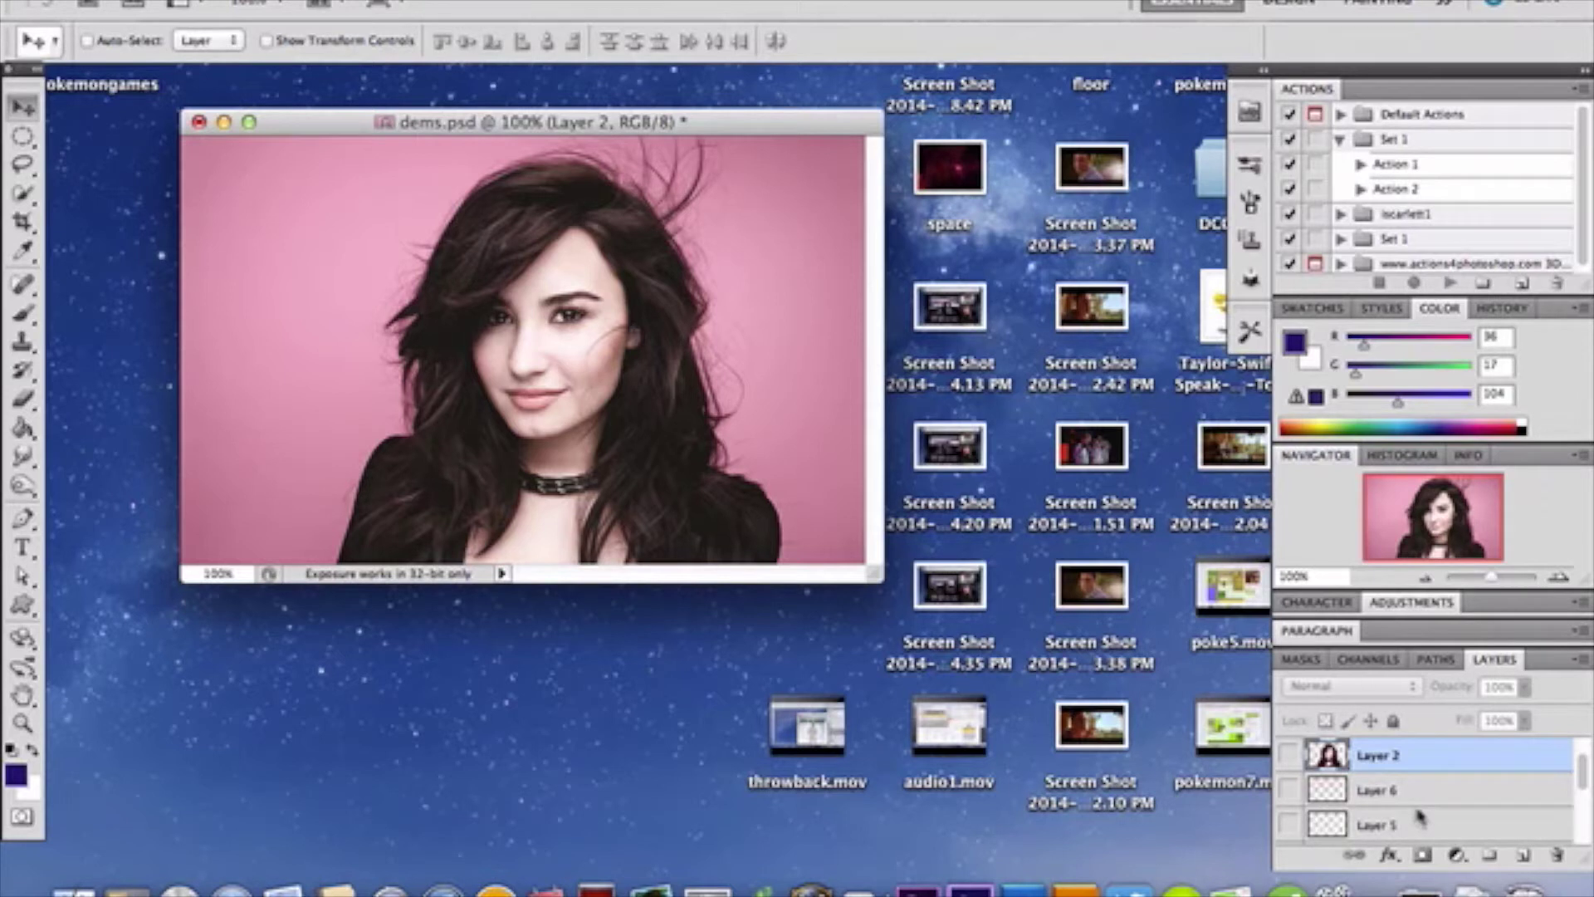
Make Layer 1 the active layer and switch to the Quick Selection tool
scroll(1420, 818, down, 5)
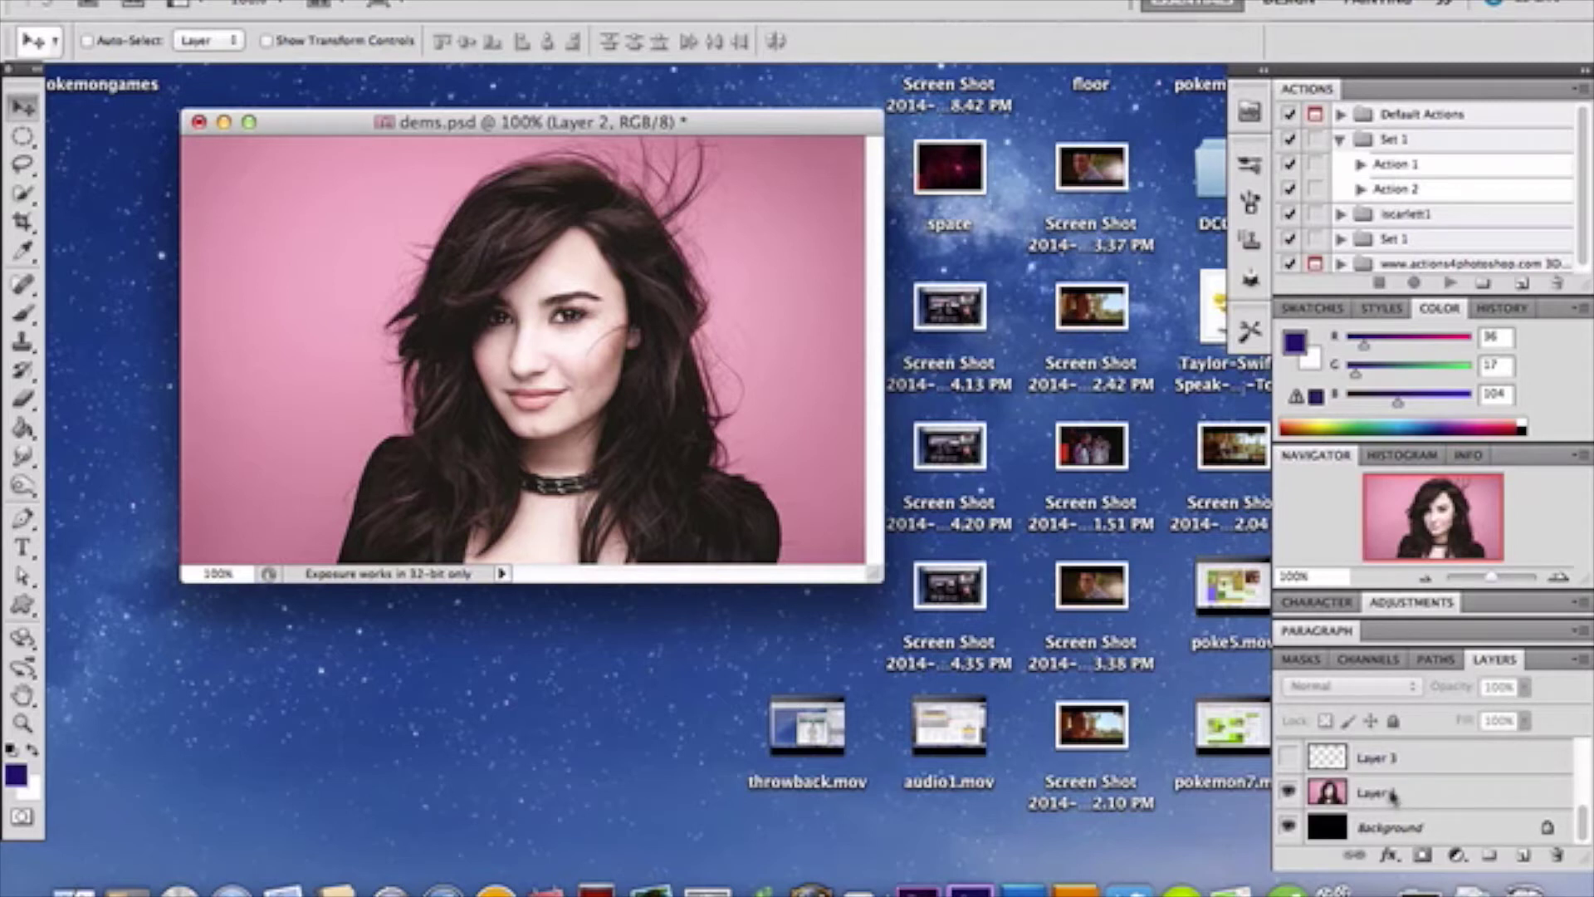
click(1393, 795)
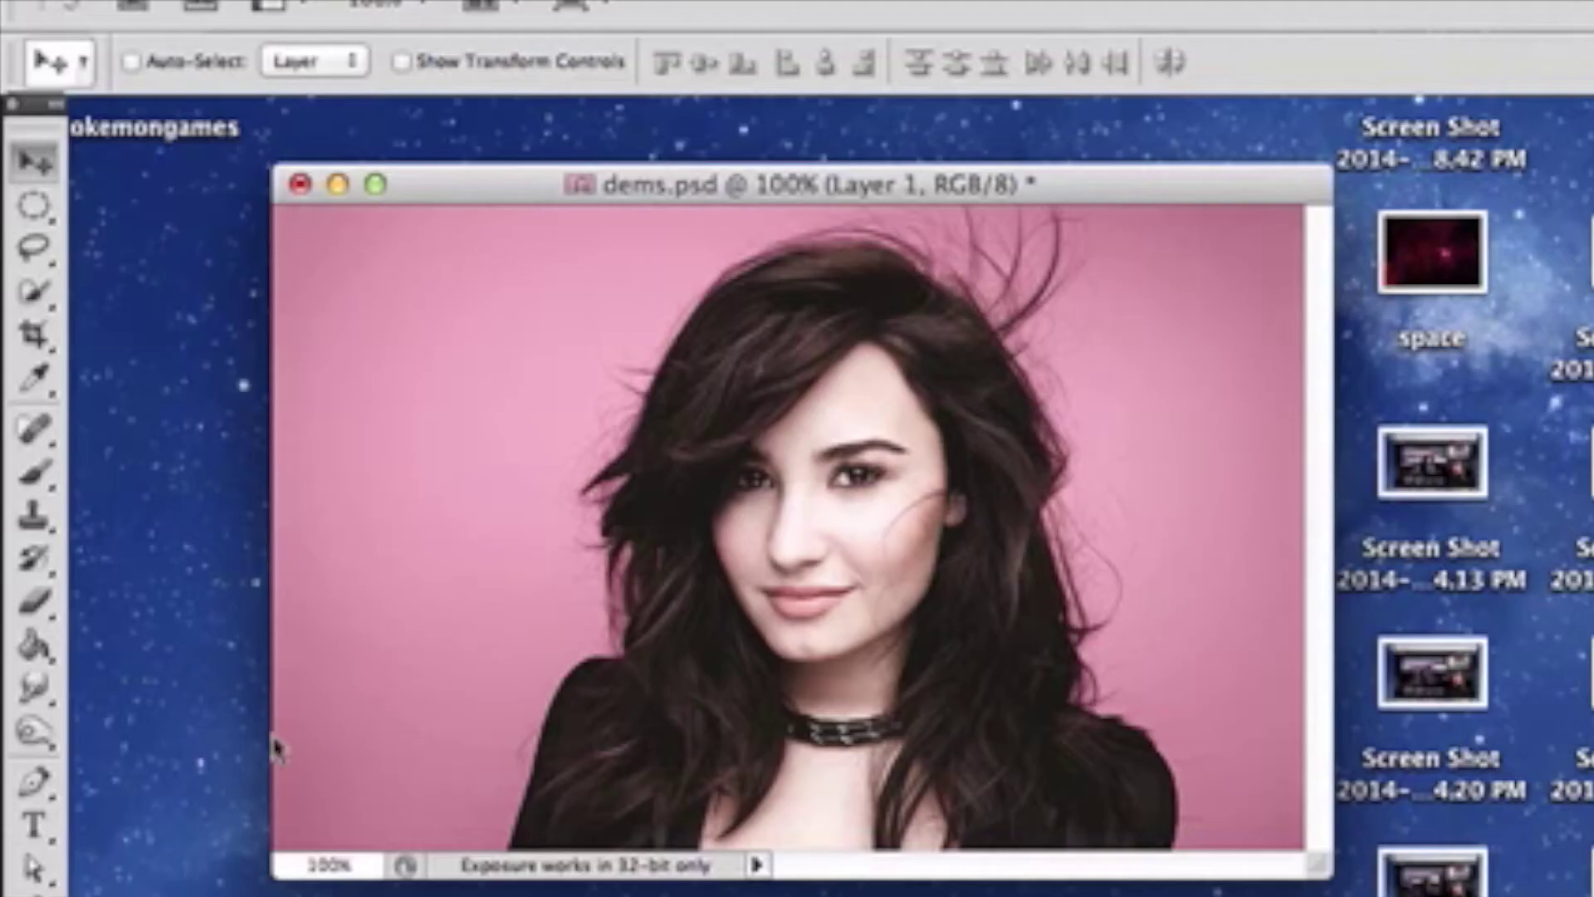
click(35, 295)
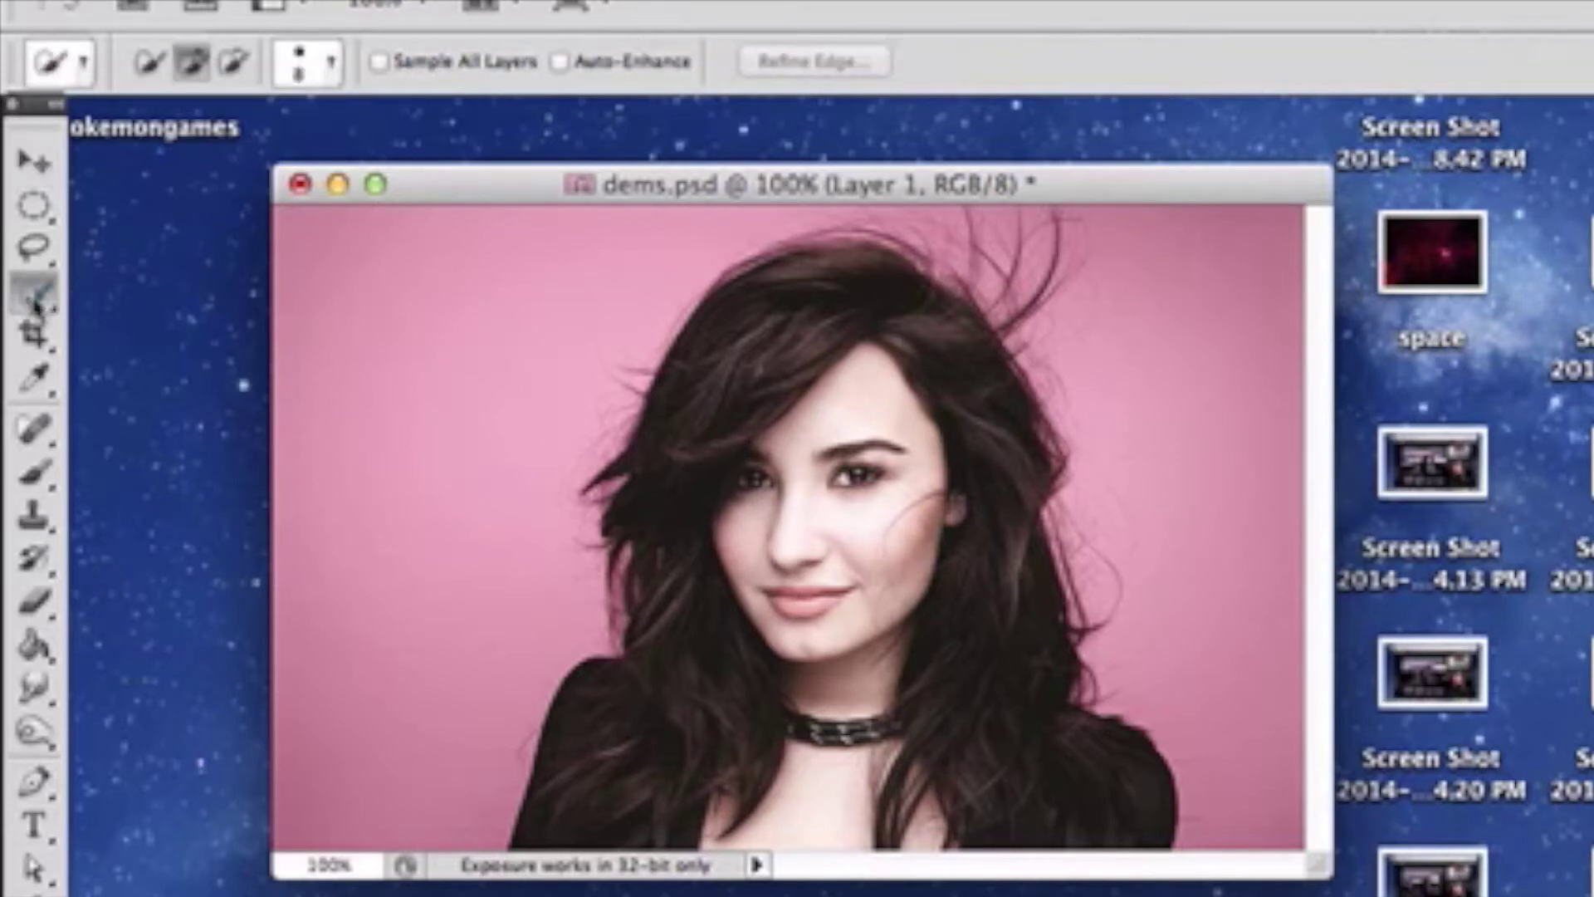
click(38, 249)
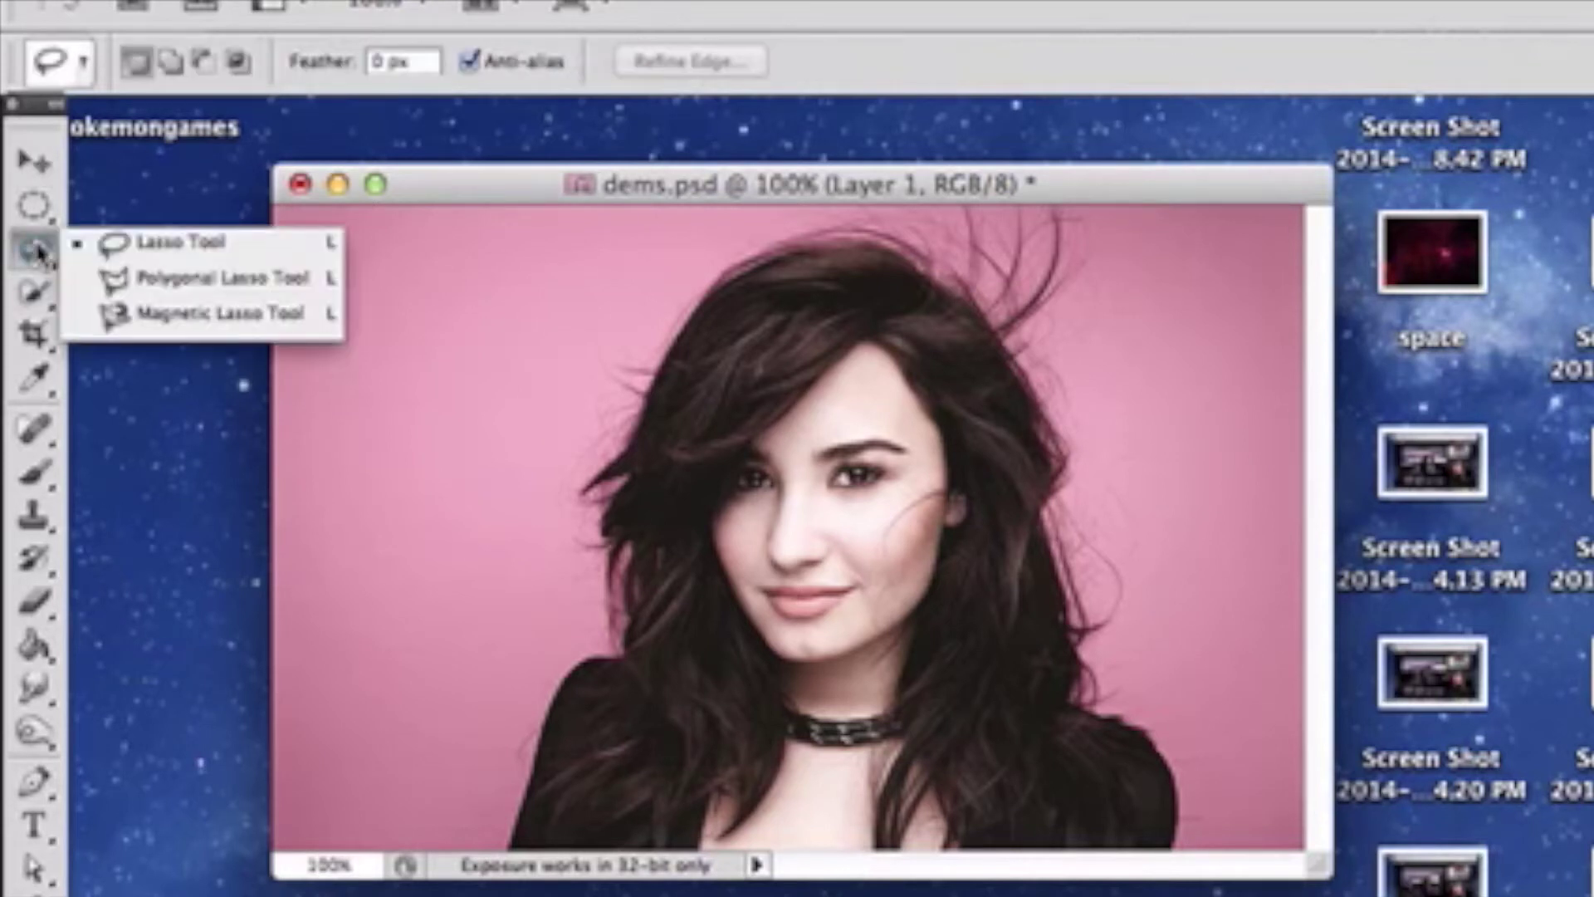
mouse_move(35, 291)
mouse_down()
mouse_move(167, 330)
mouse_move(173, 283)
mouse_up()
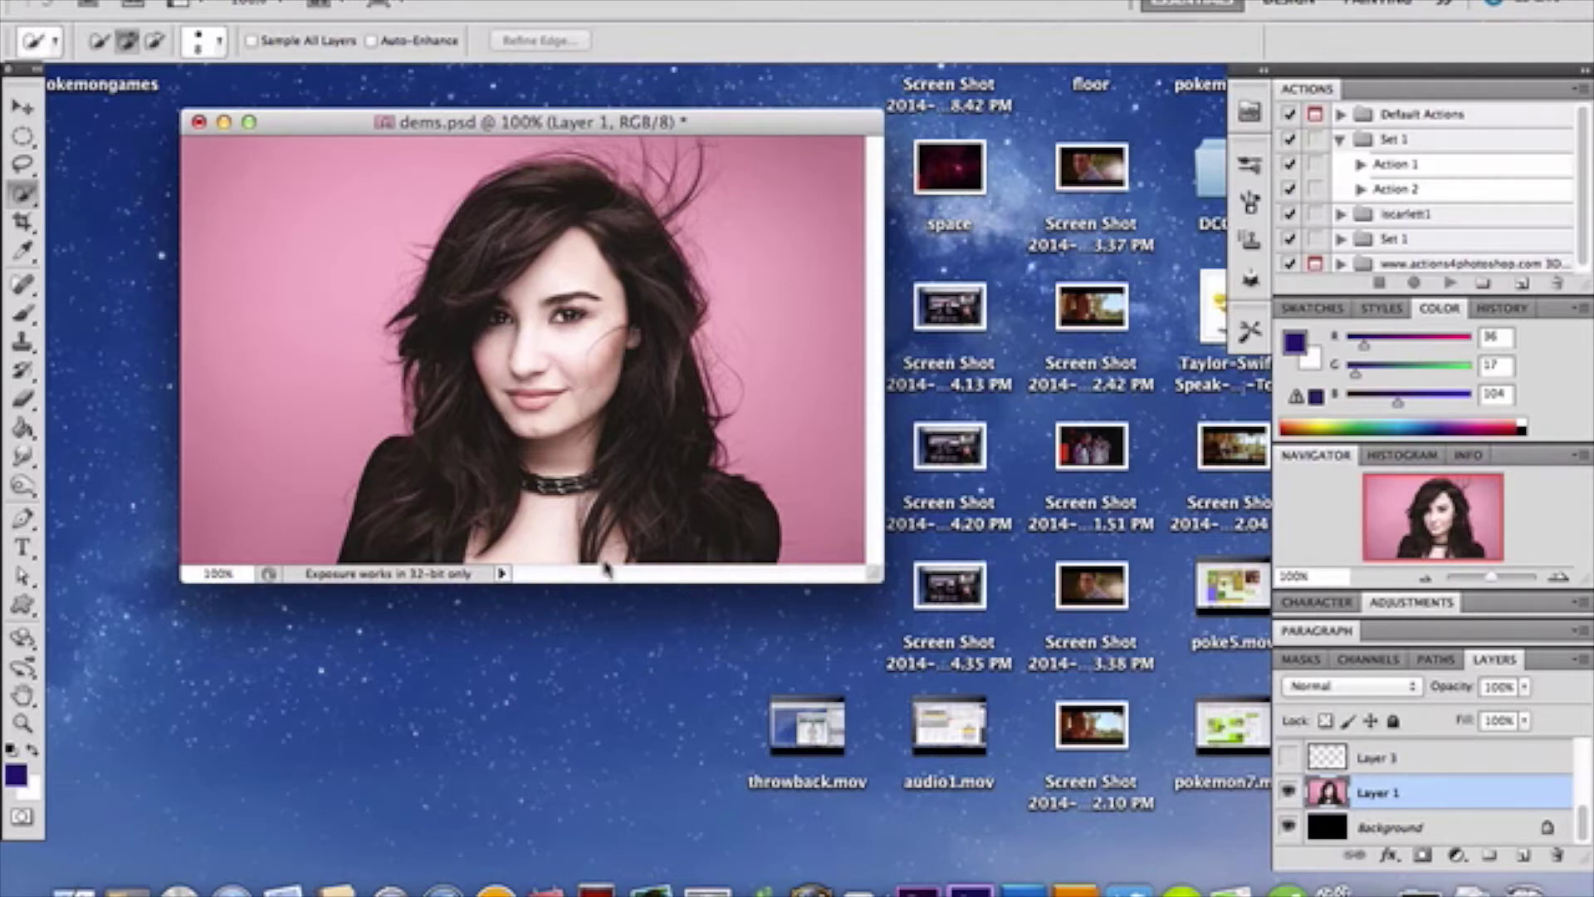
Turn on Layer 2's red-tinted portrait and make Layer 2 the active layer
scroll(1434, 804, up, 2)
scroll(1434, 804, up, 3)
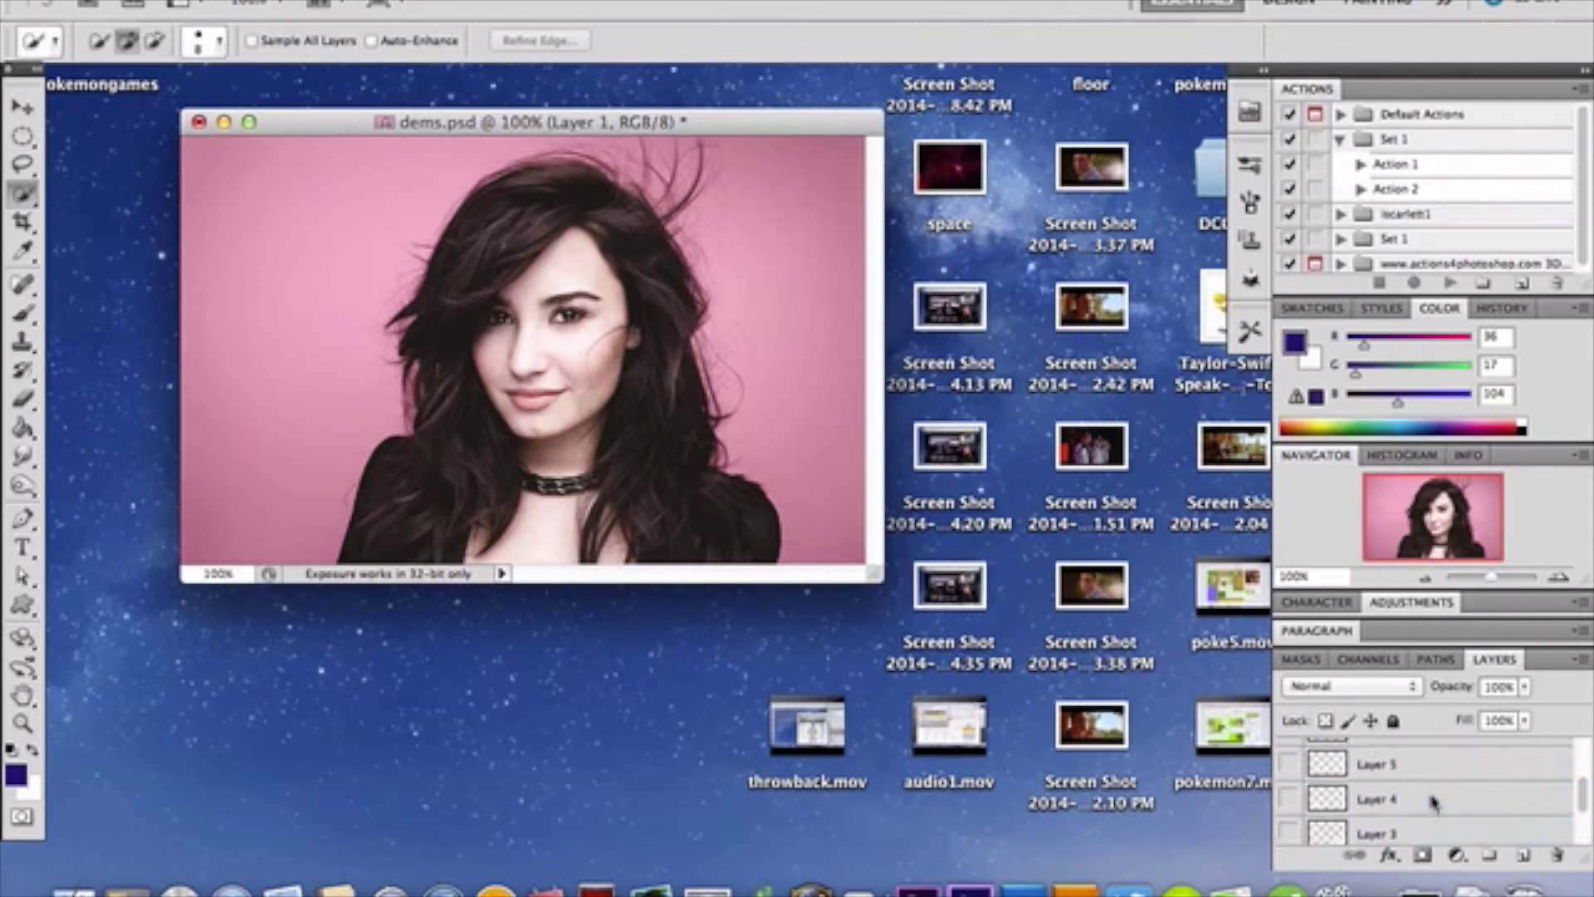
click(1290, 762)
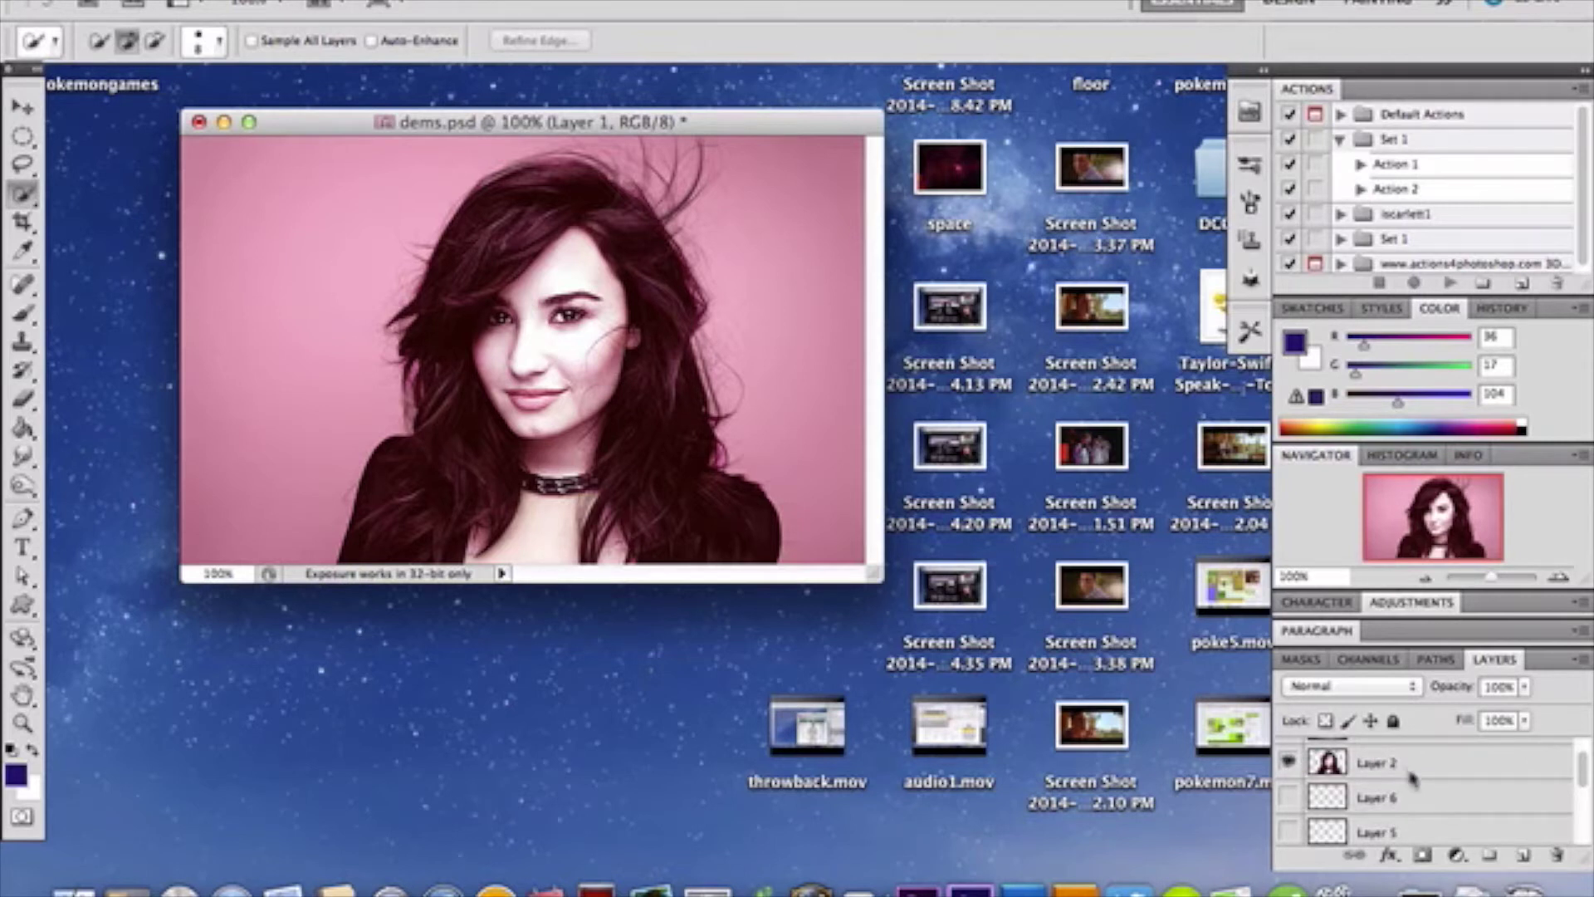
click(1410, 775)
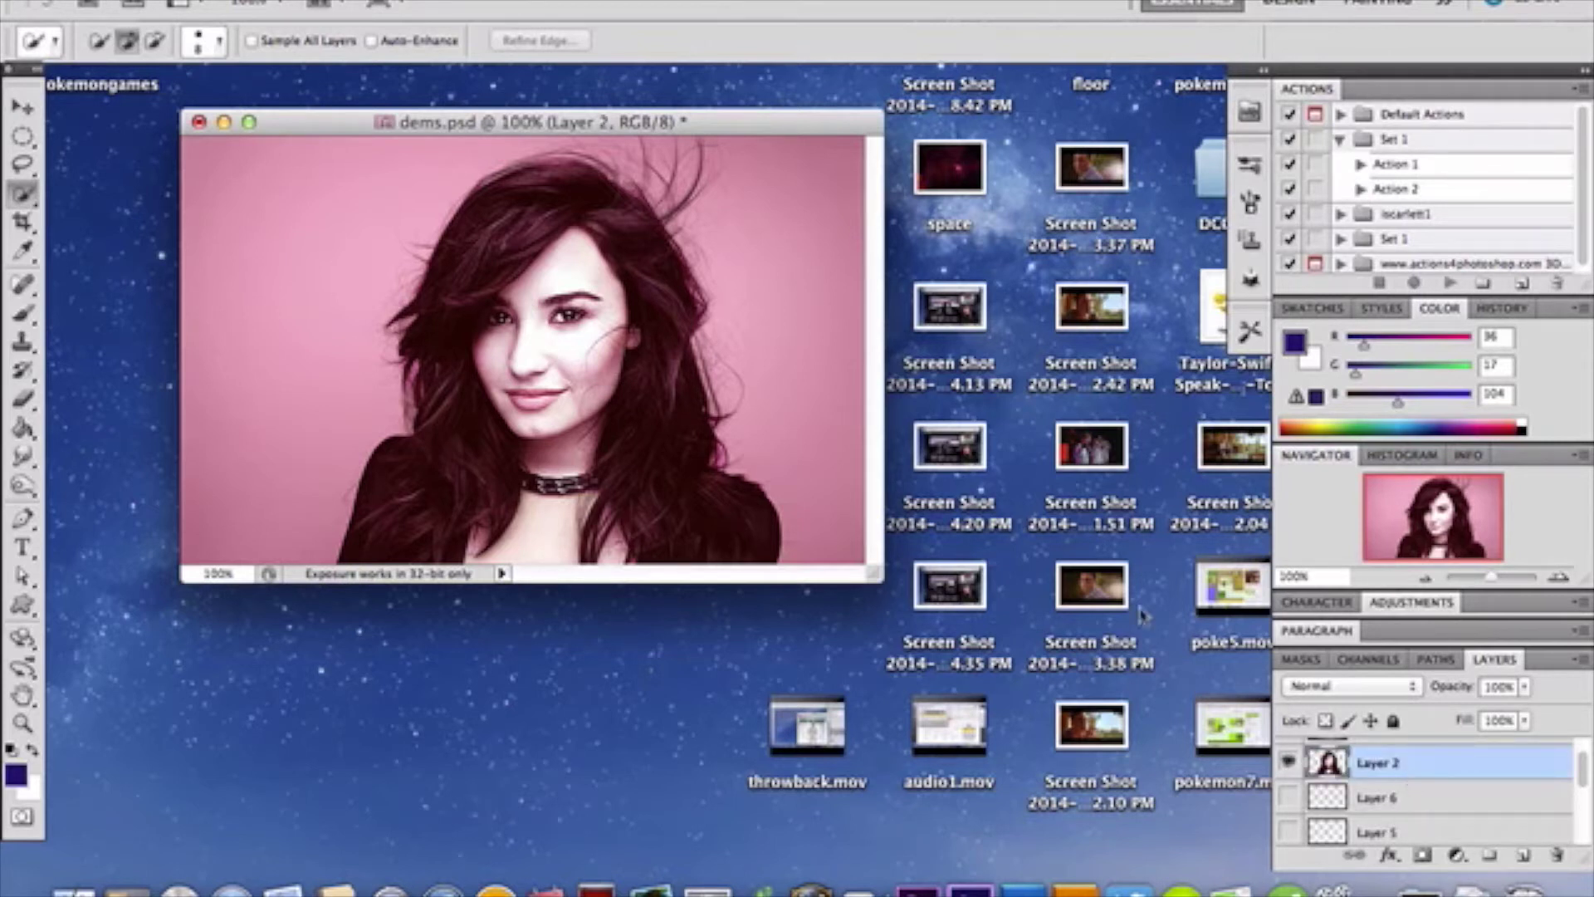
Open Image > Adjustments > Color Balance, then cancel without changes
click(314, 1)
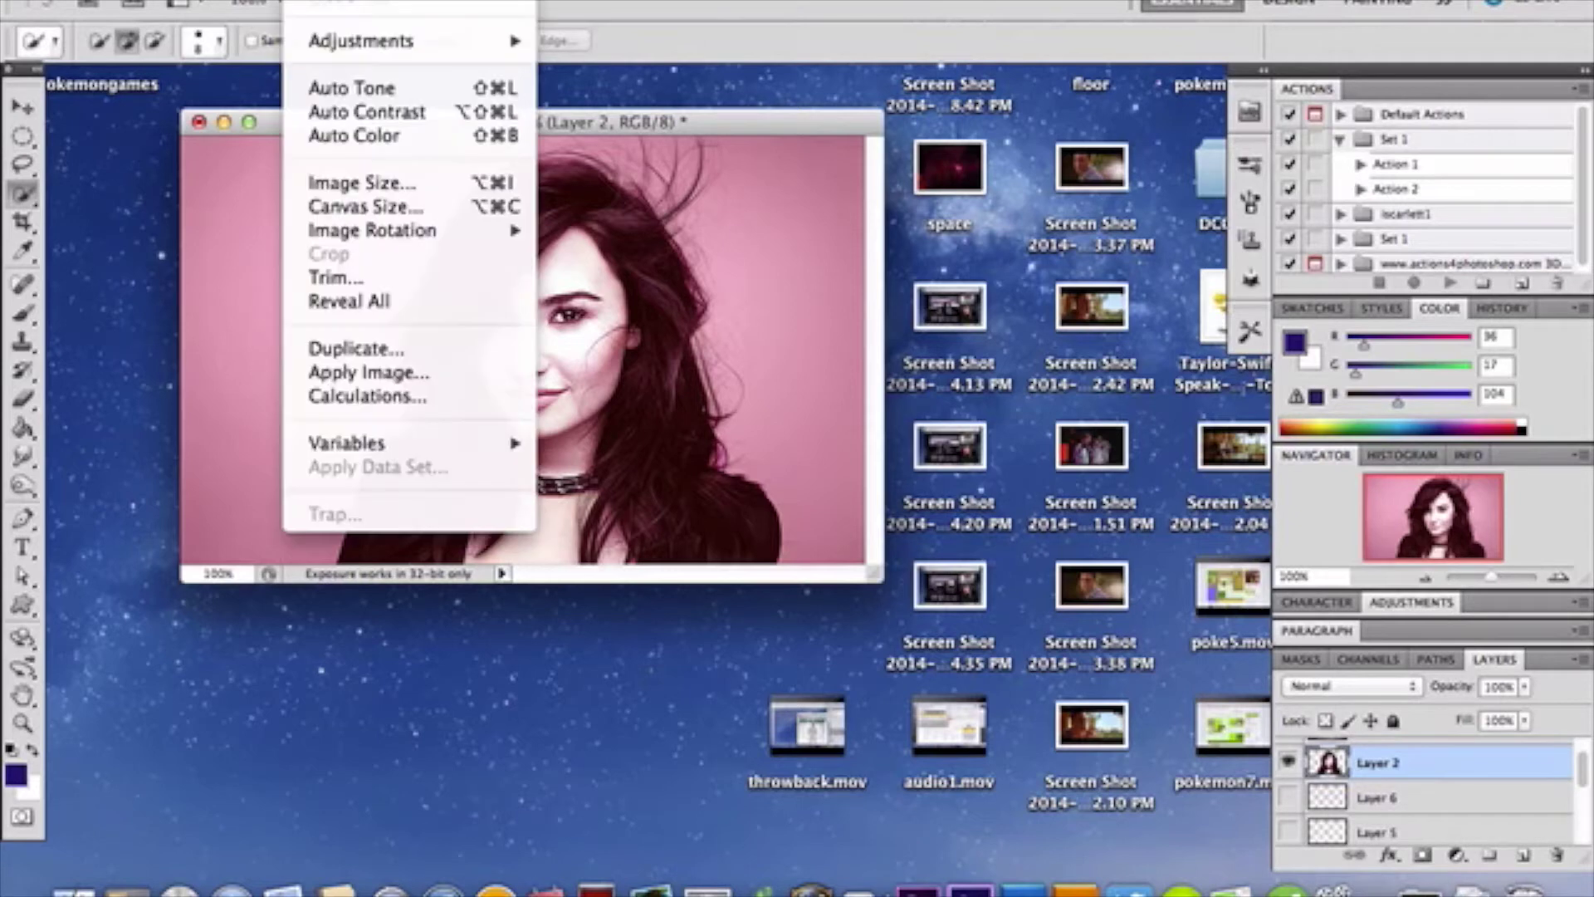
mouse_move(381, 38)
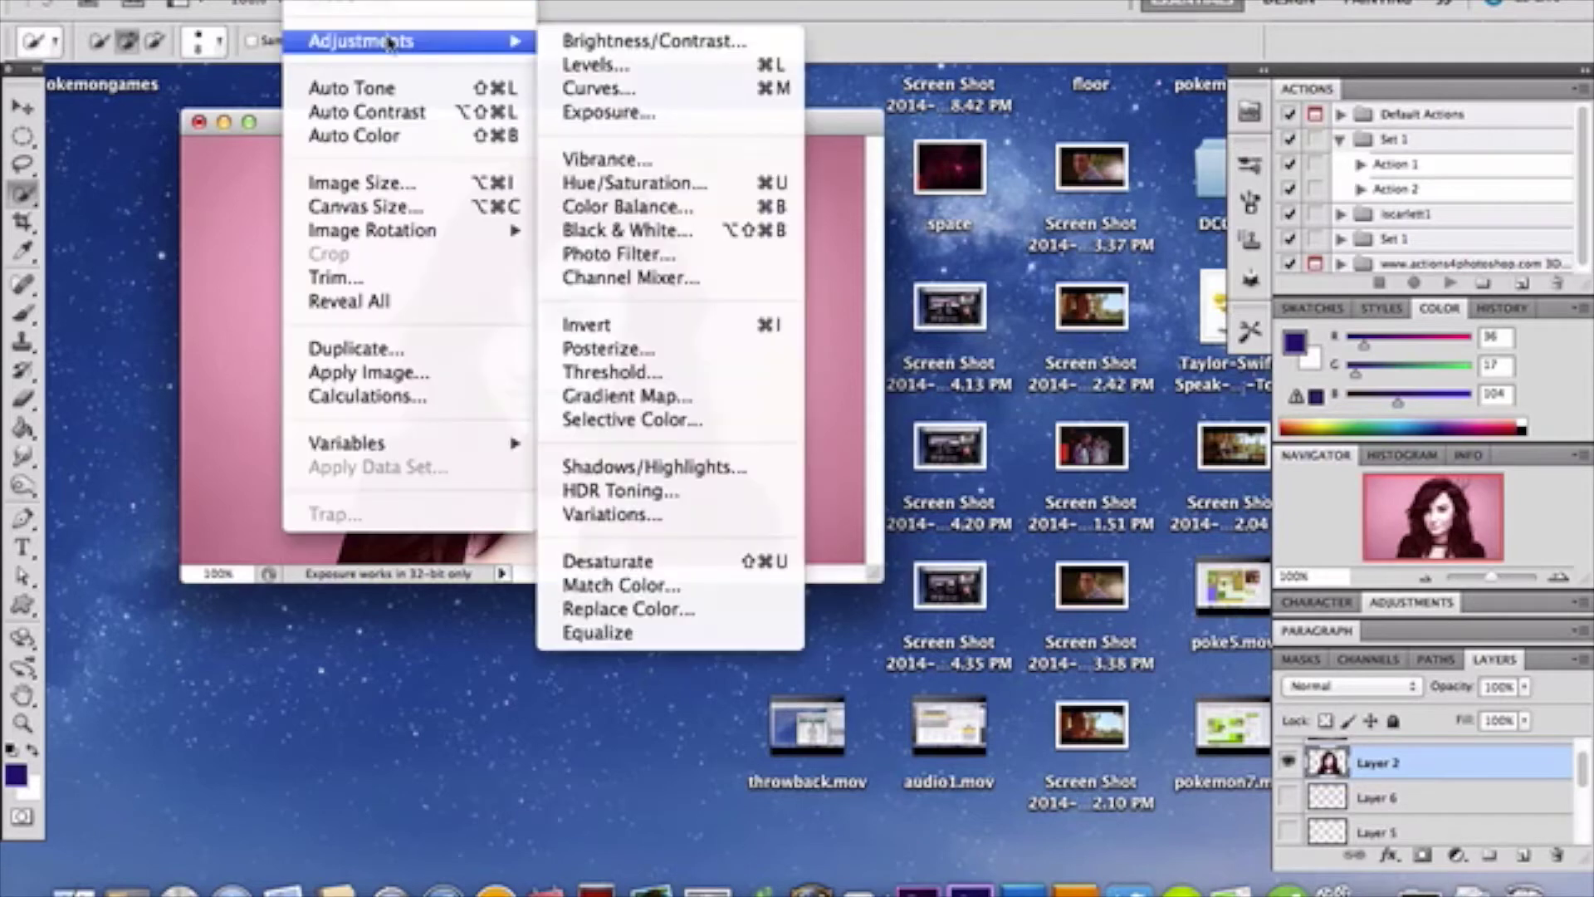
click(605, 208)
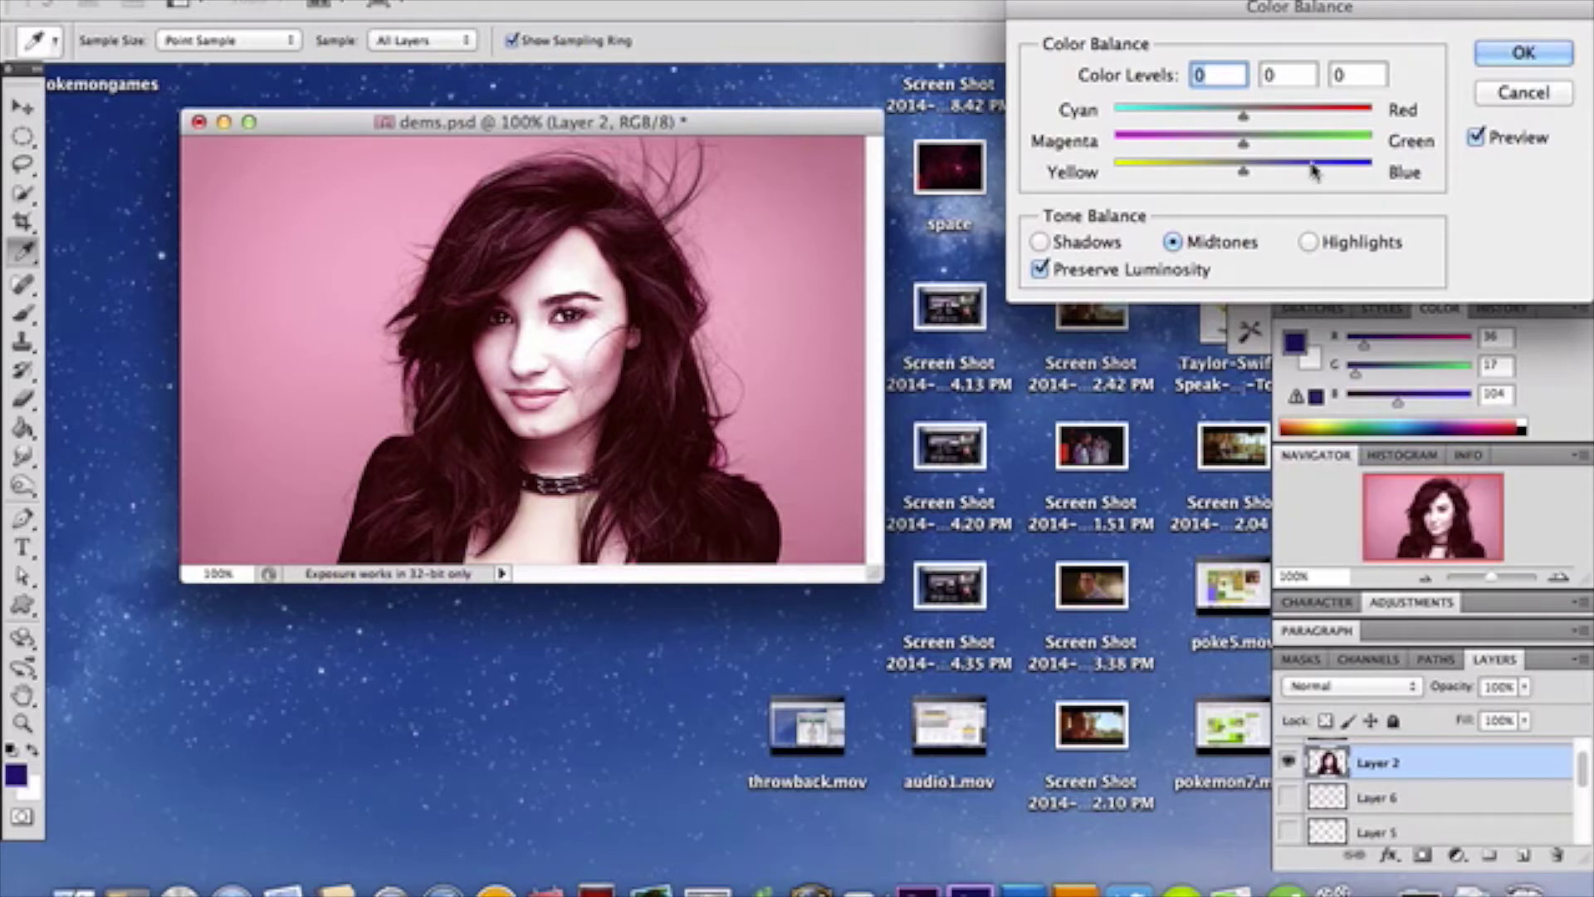
click(1546, 100)
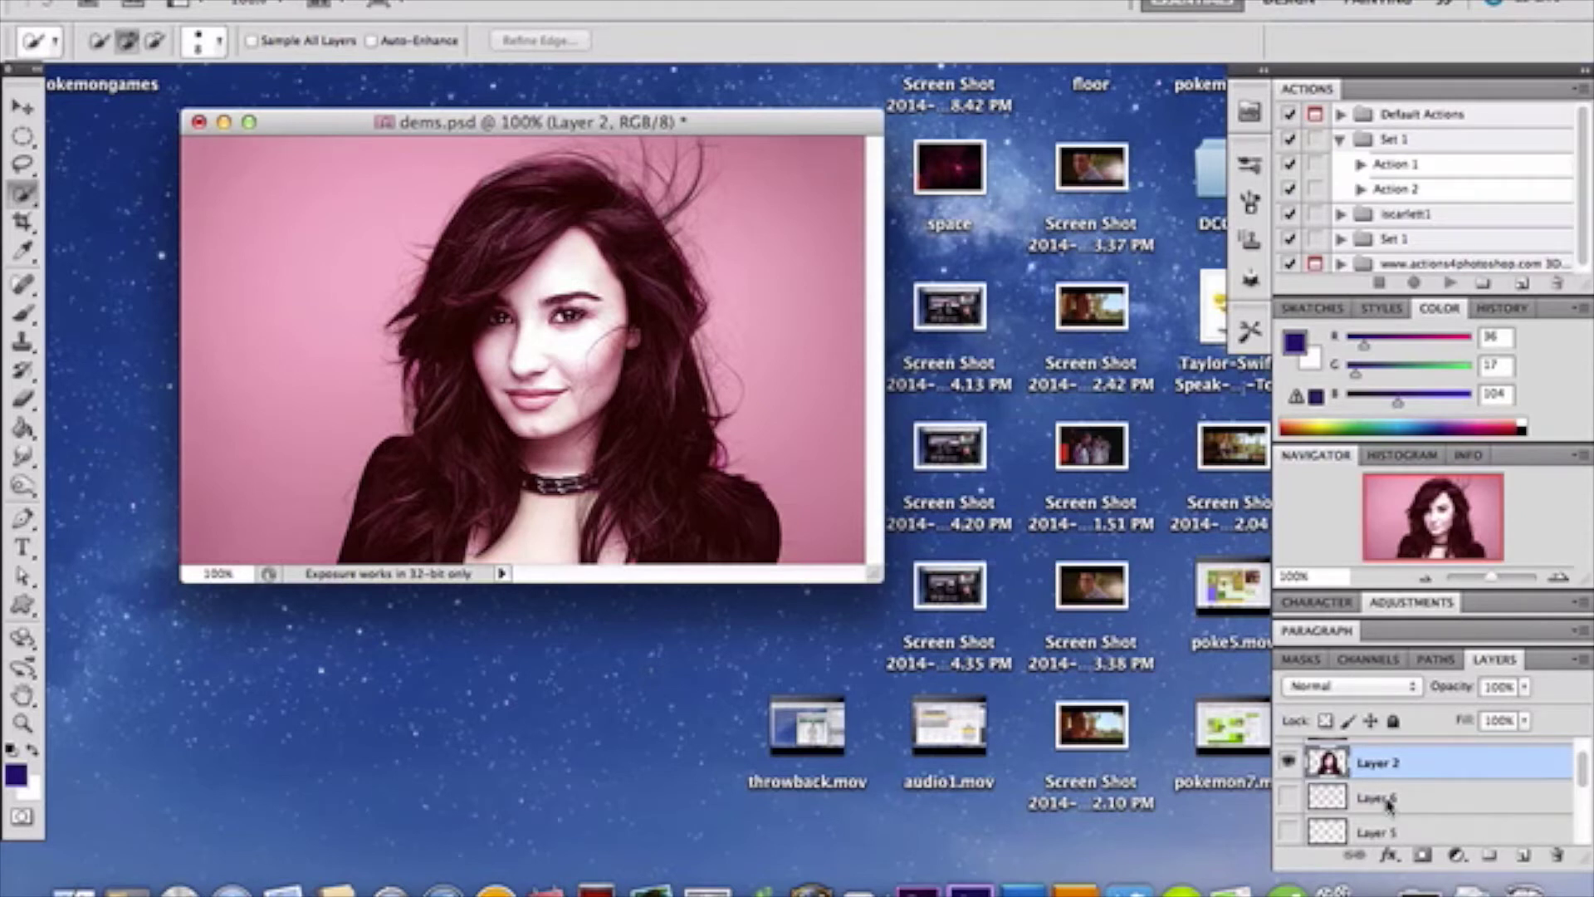
Select Layer 1, then make Layer 1 copy the active layer
scroll(1388, 804, up, 1)
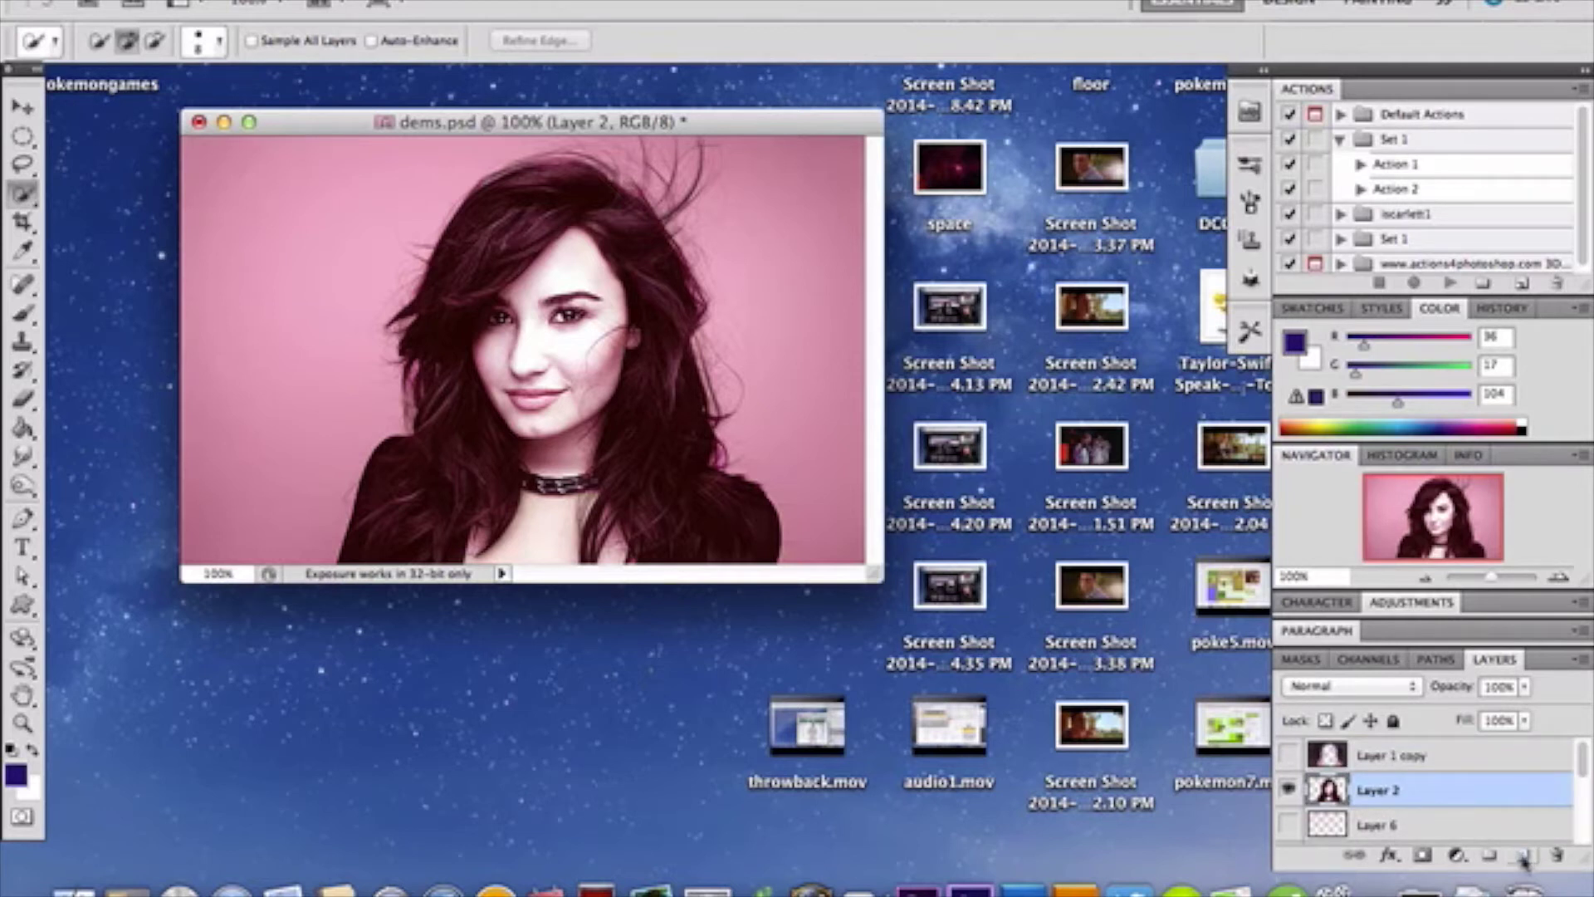
scroll(1525, 827, down, 5)
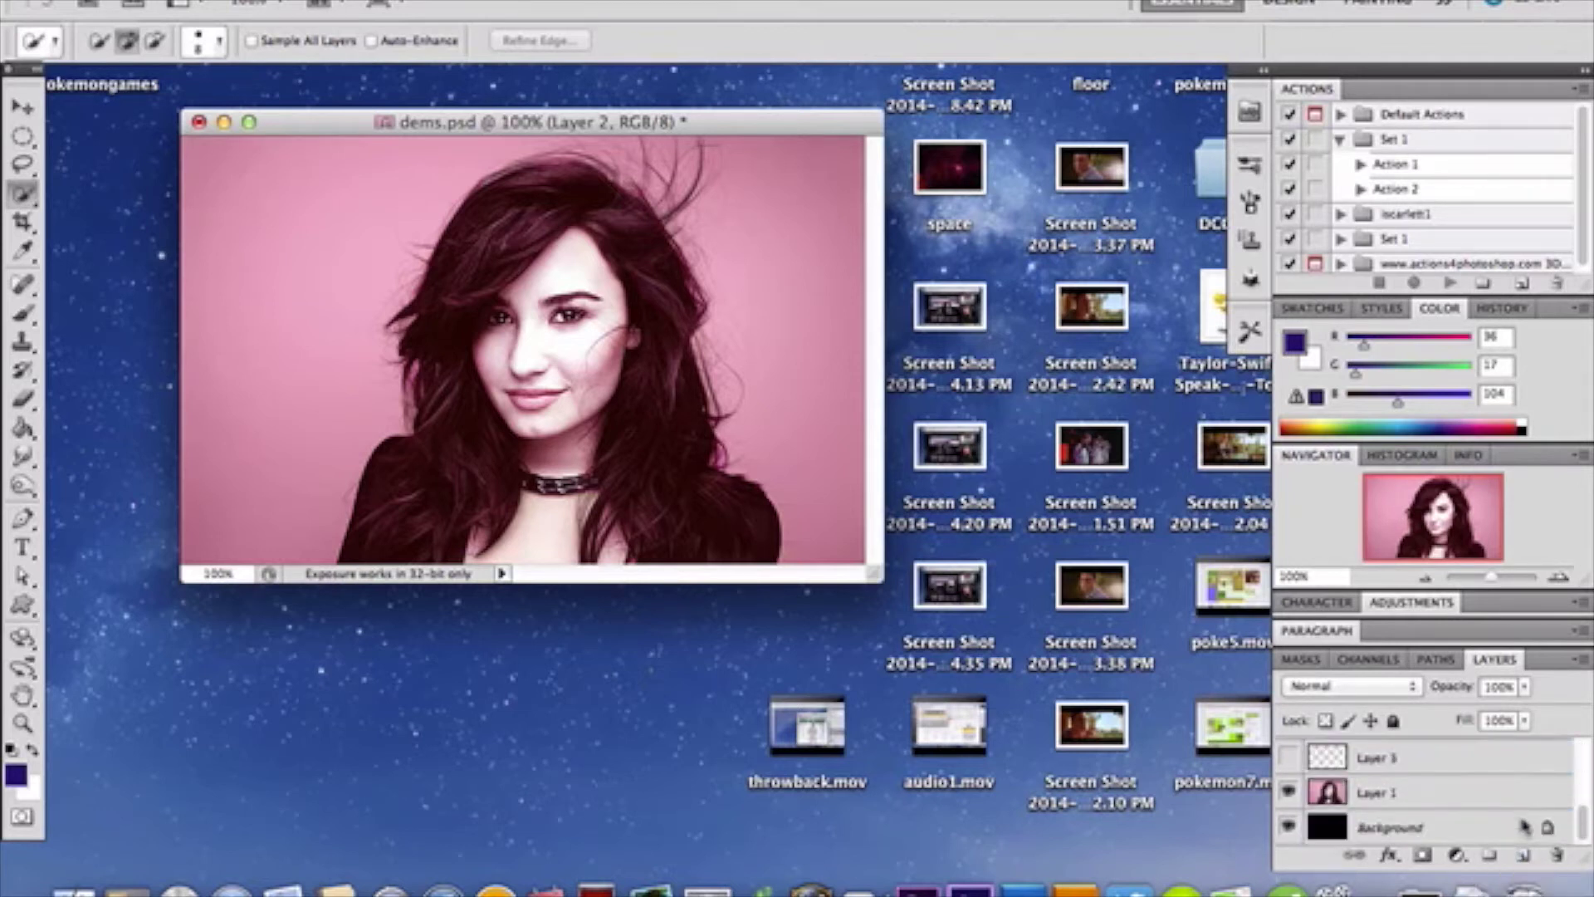
click(1457, 795)
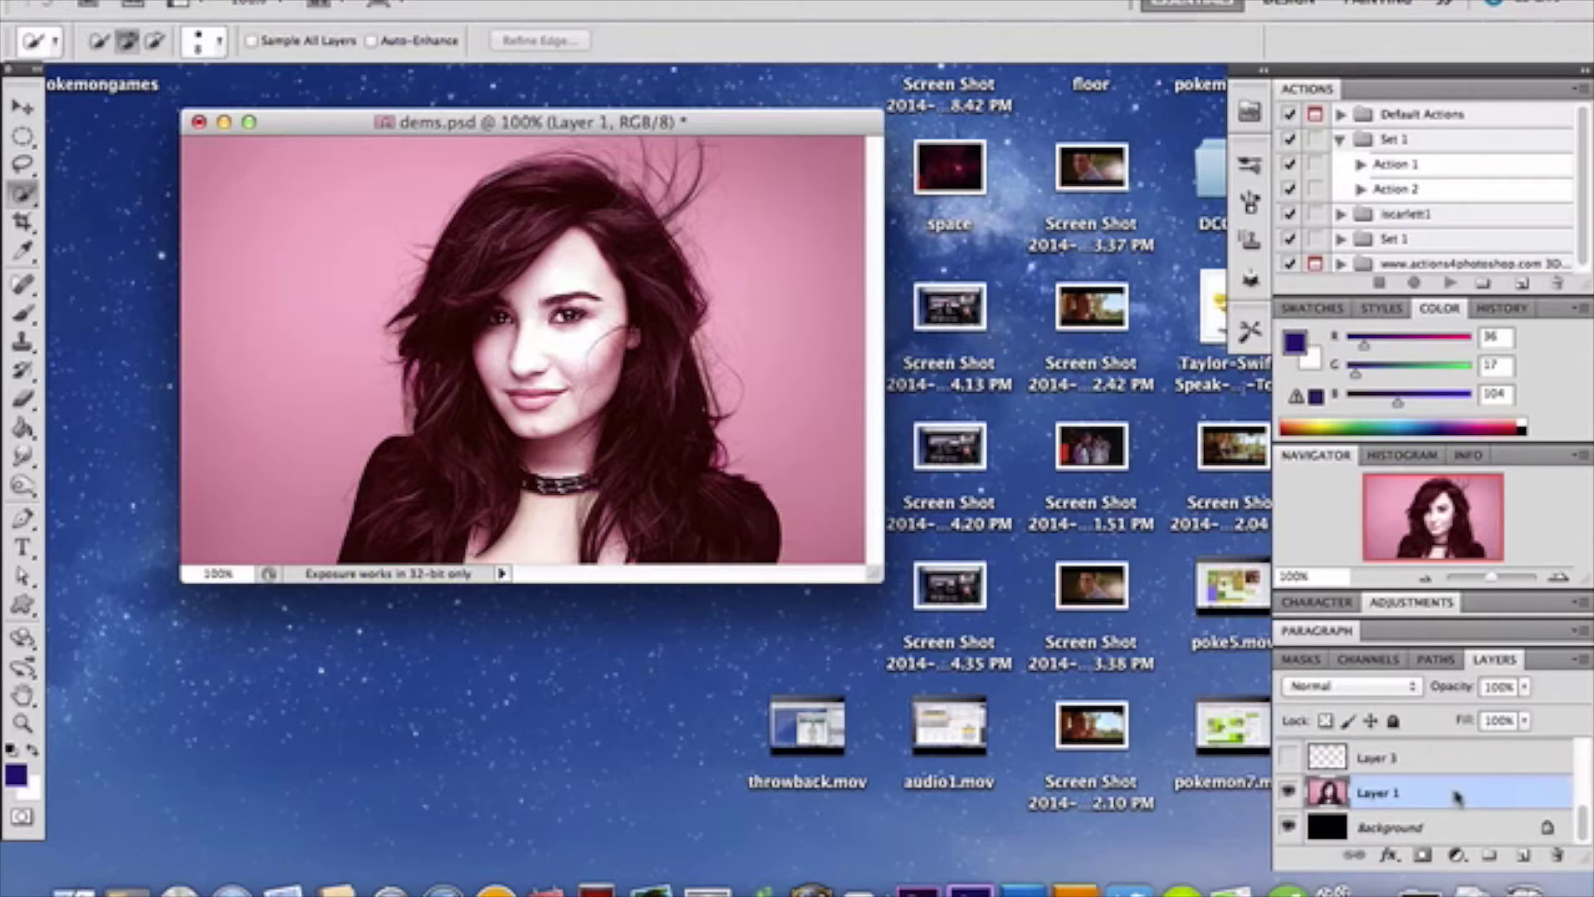
scroll(1457, 796, up, 5)
click(1457, 757)
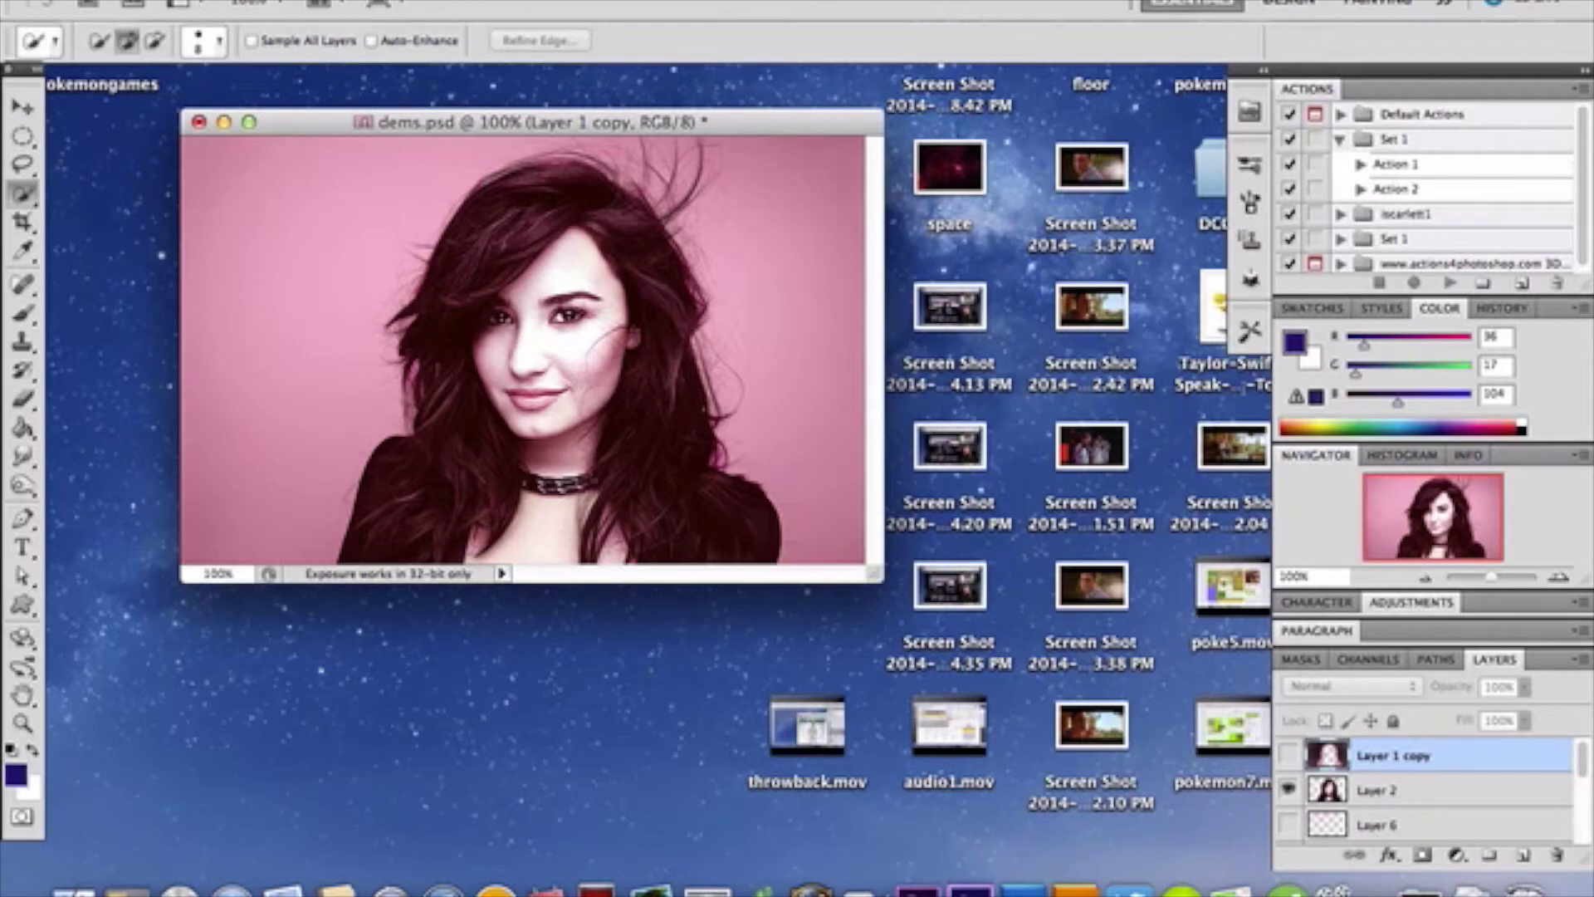
Open the Filter menu, dismiss it, and open it again
click(532, 1)
key(Escape)
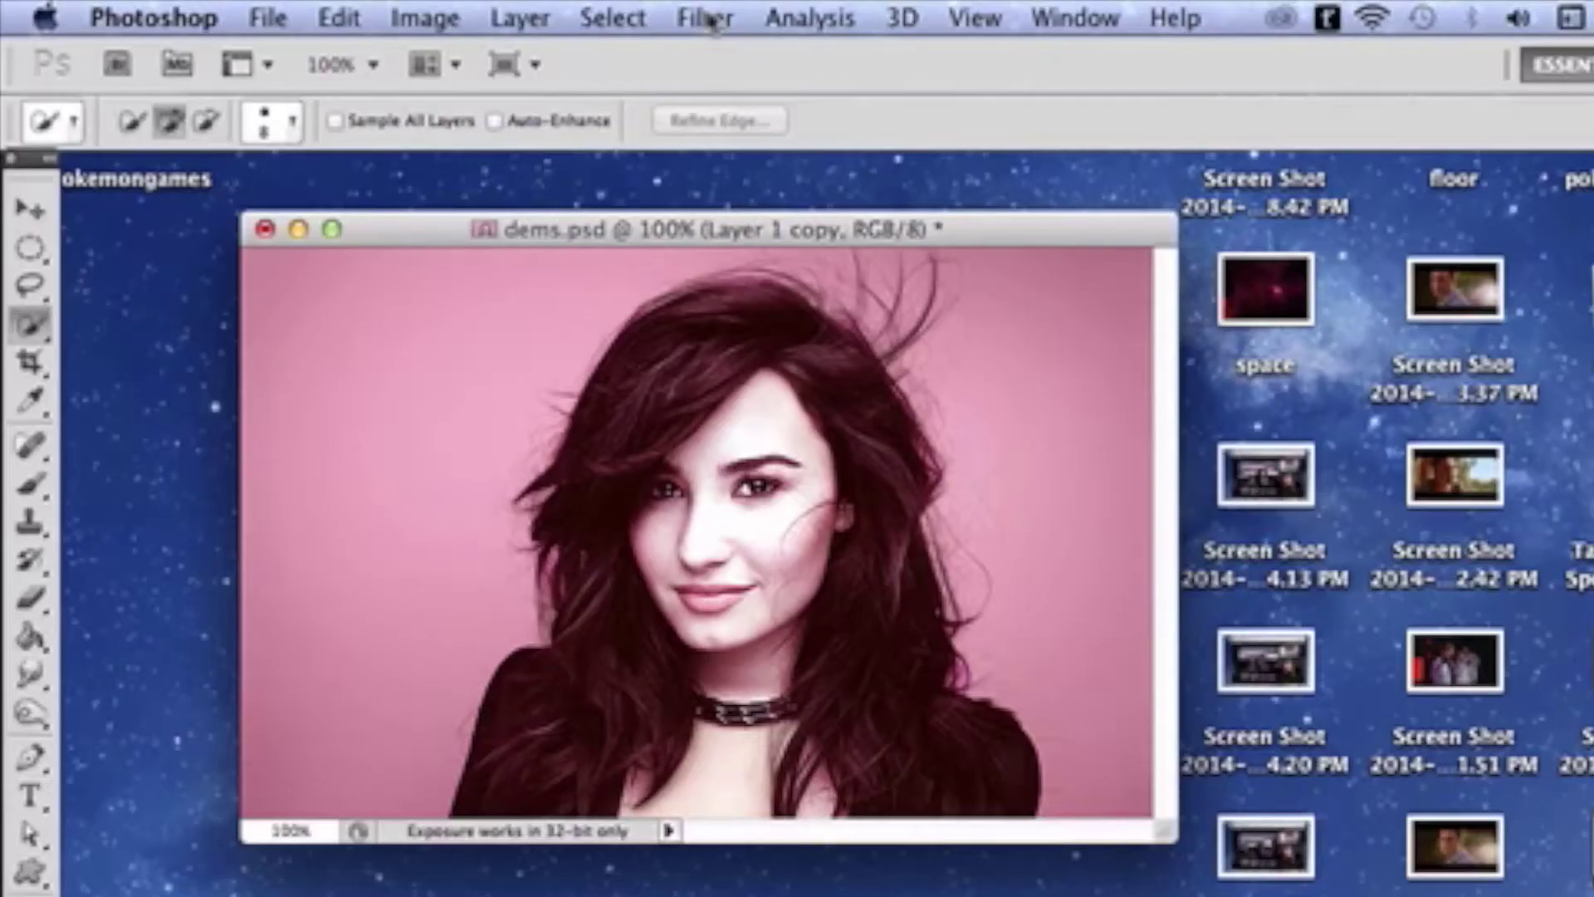
click(529, 1)
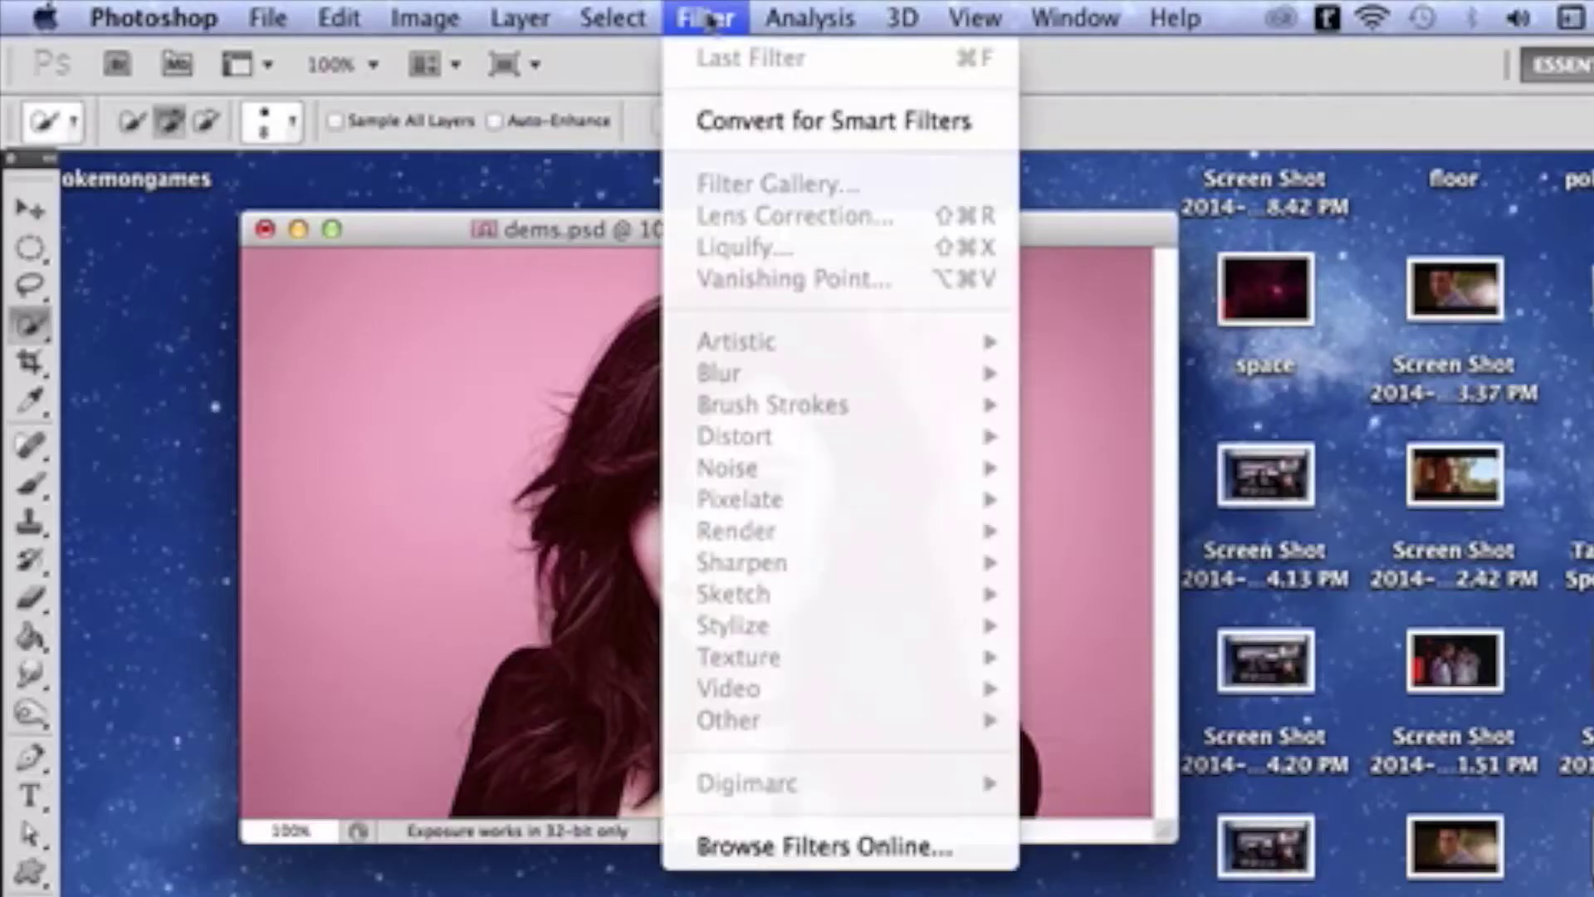
click(710, 21)
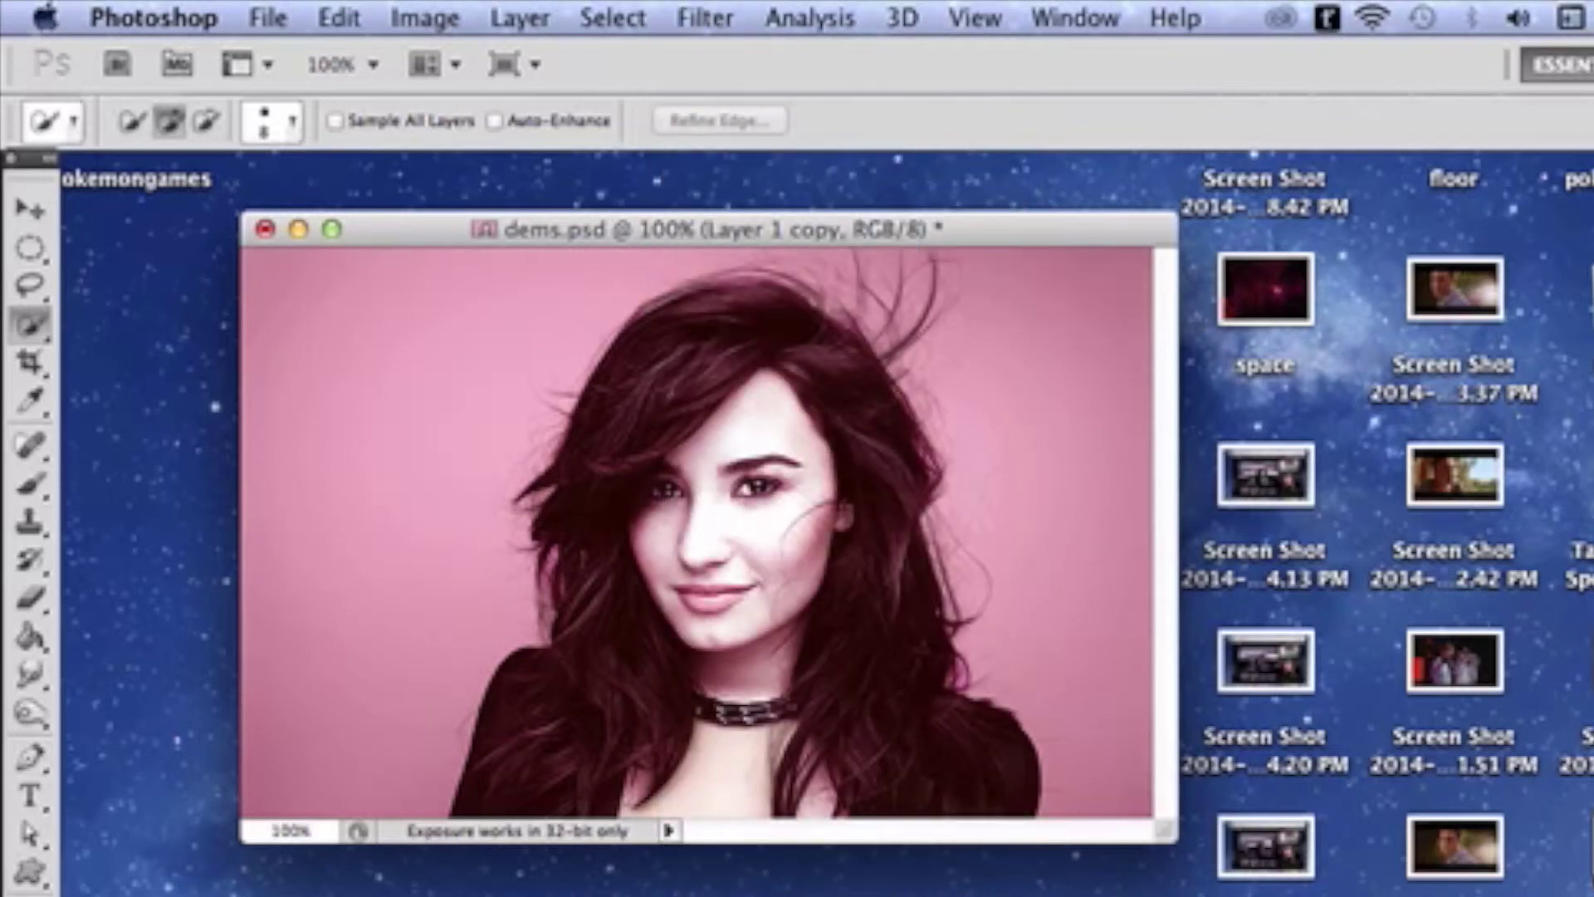
key(Delete)
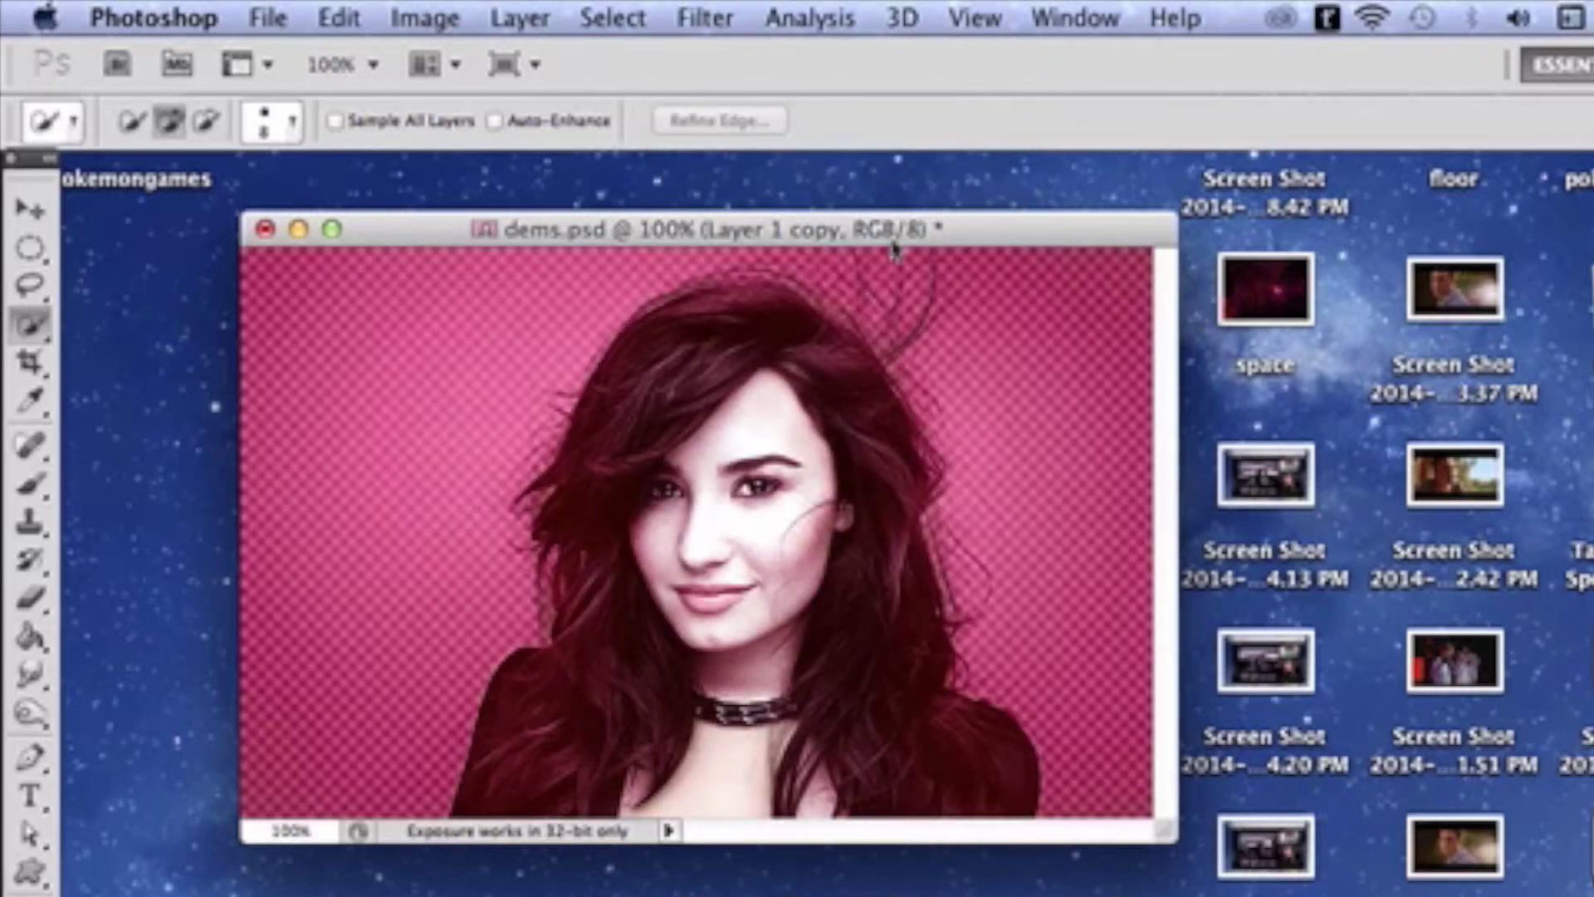
click(700, 20)
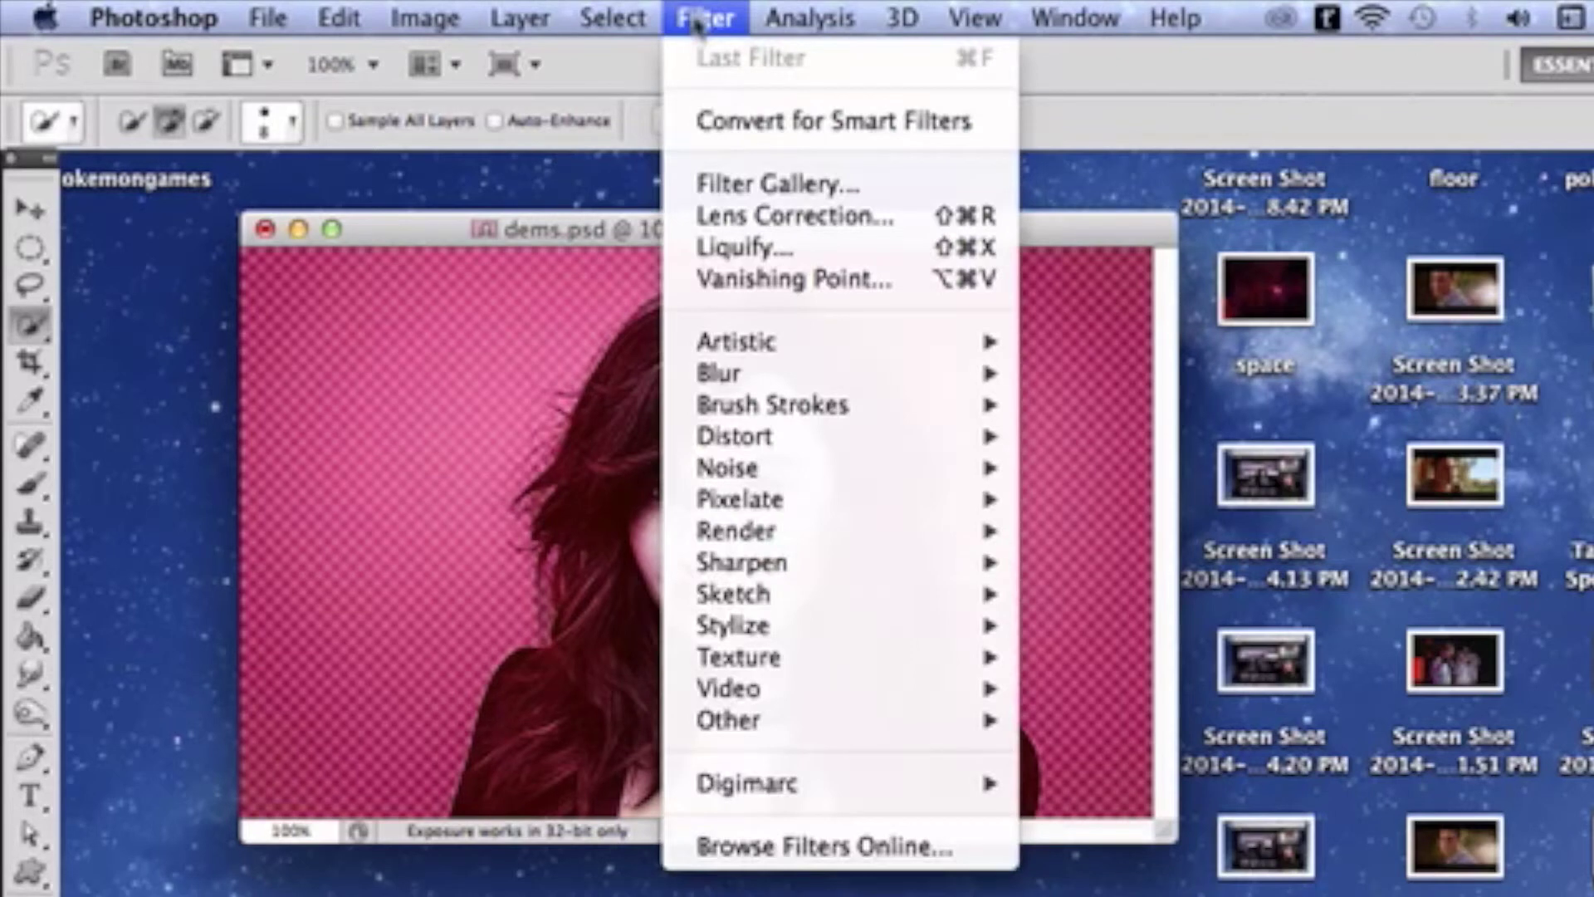
mouse_move(822, 442)
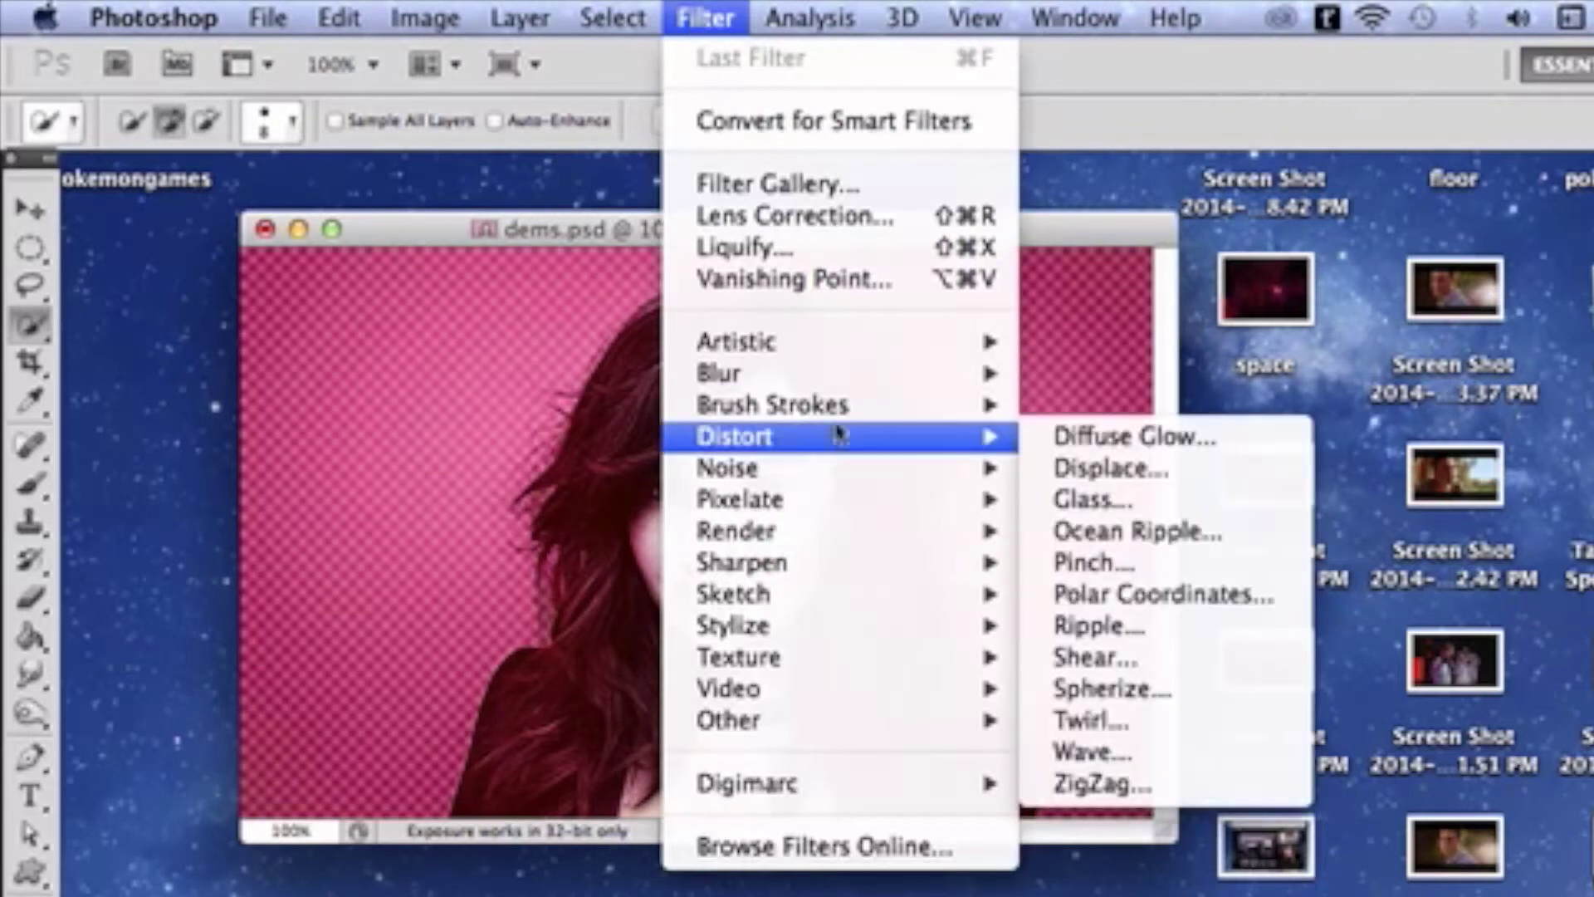
mouse_move(855, 408)
mouse_move(886, 492)
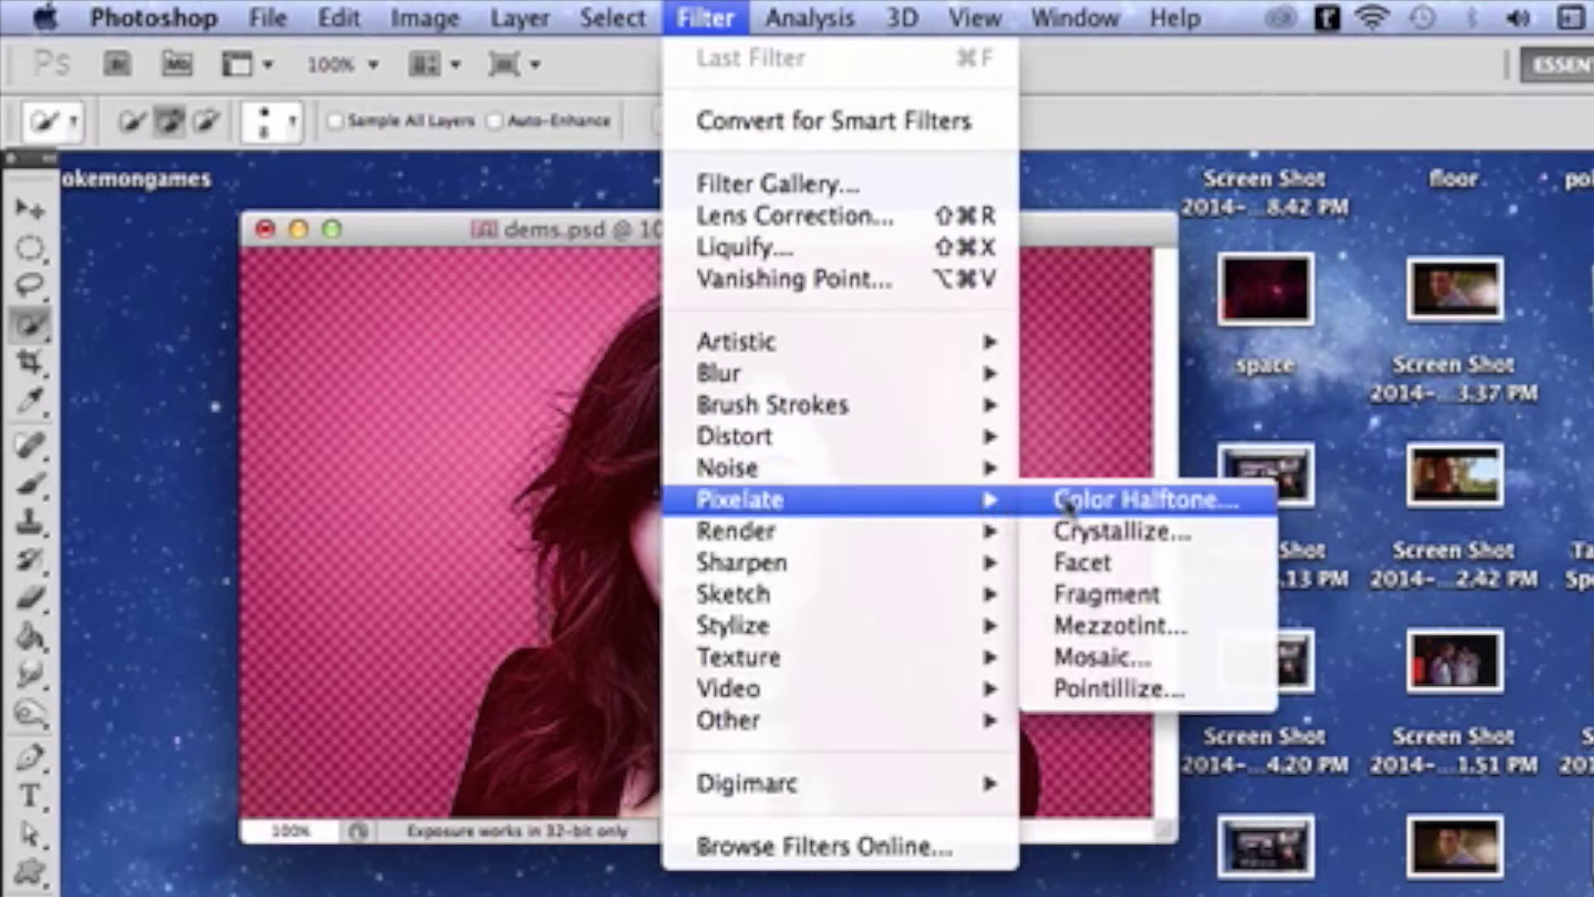
click(1069, 502)
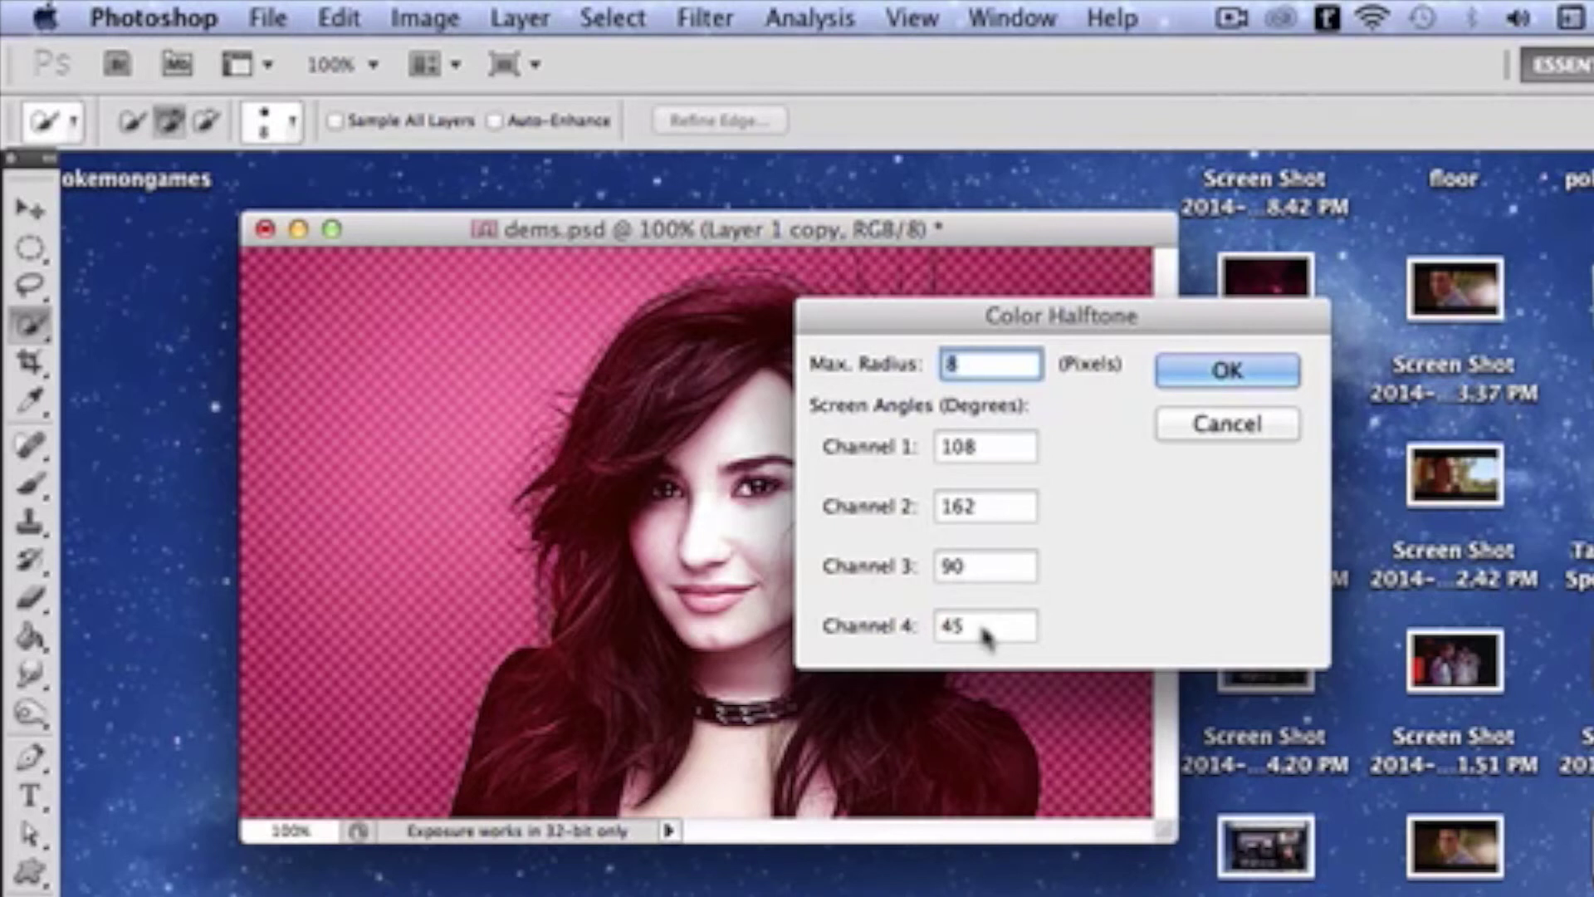
click(1264, 426)
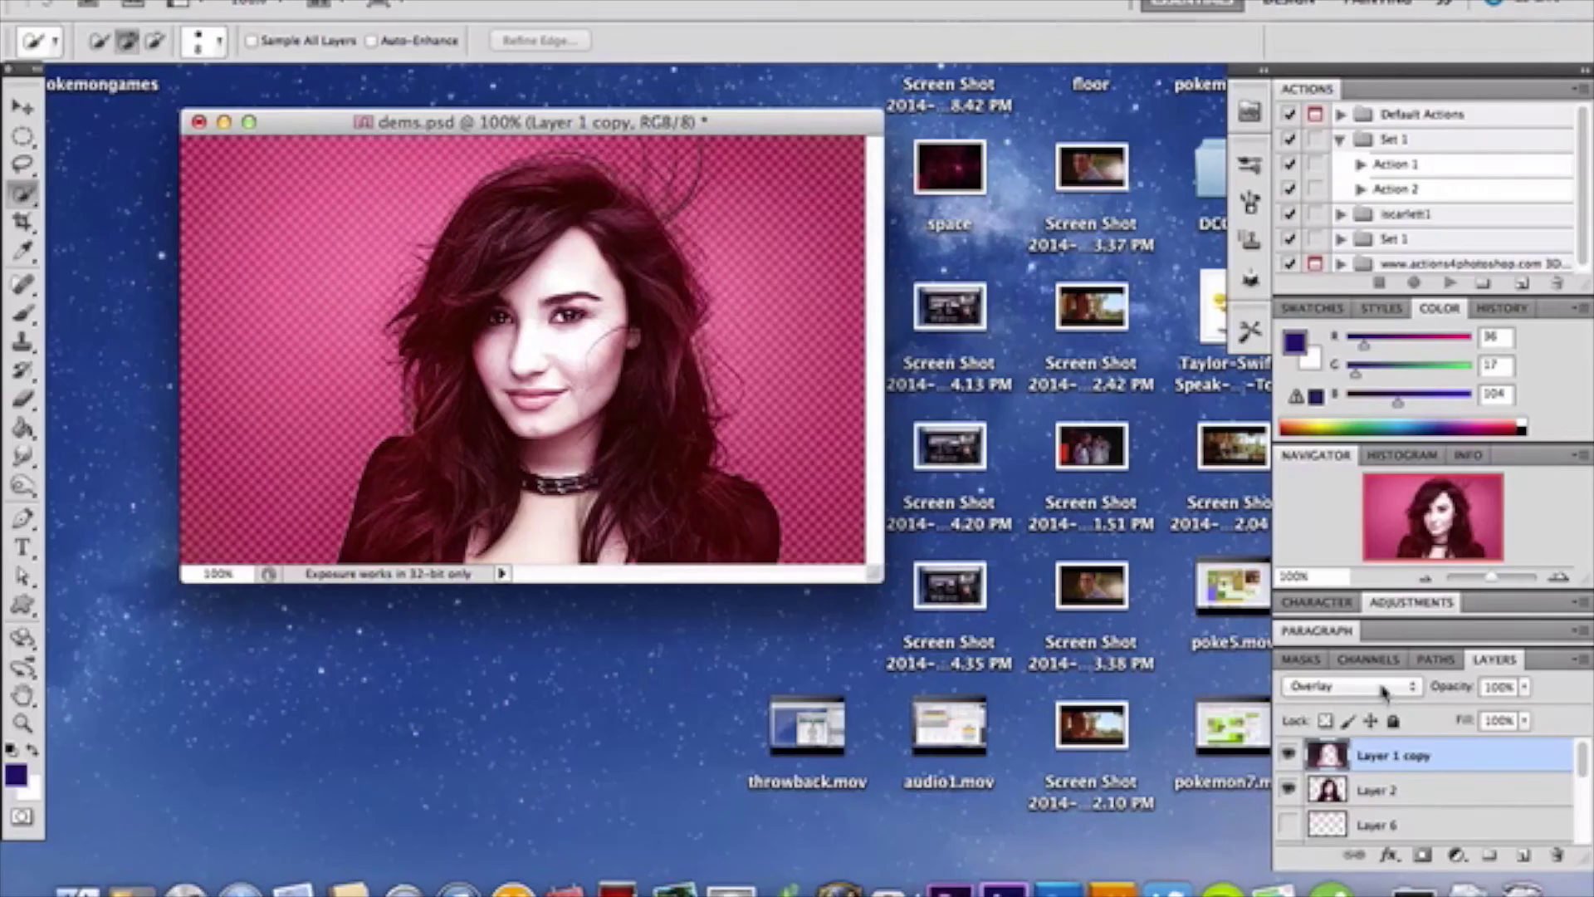
Set Layer 1 copy to Normal blend mode and choose the Eraser with a 123 px, 0%-hardness brush
click(1329, 686)
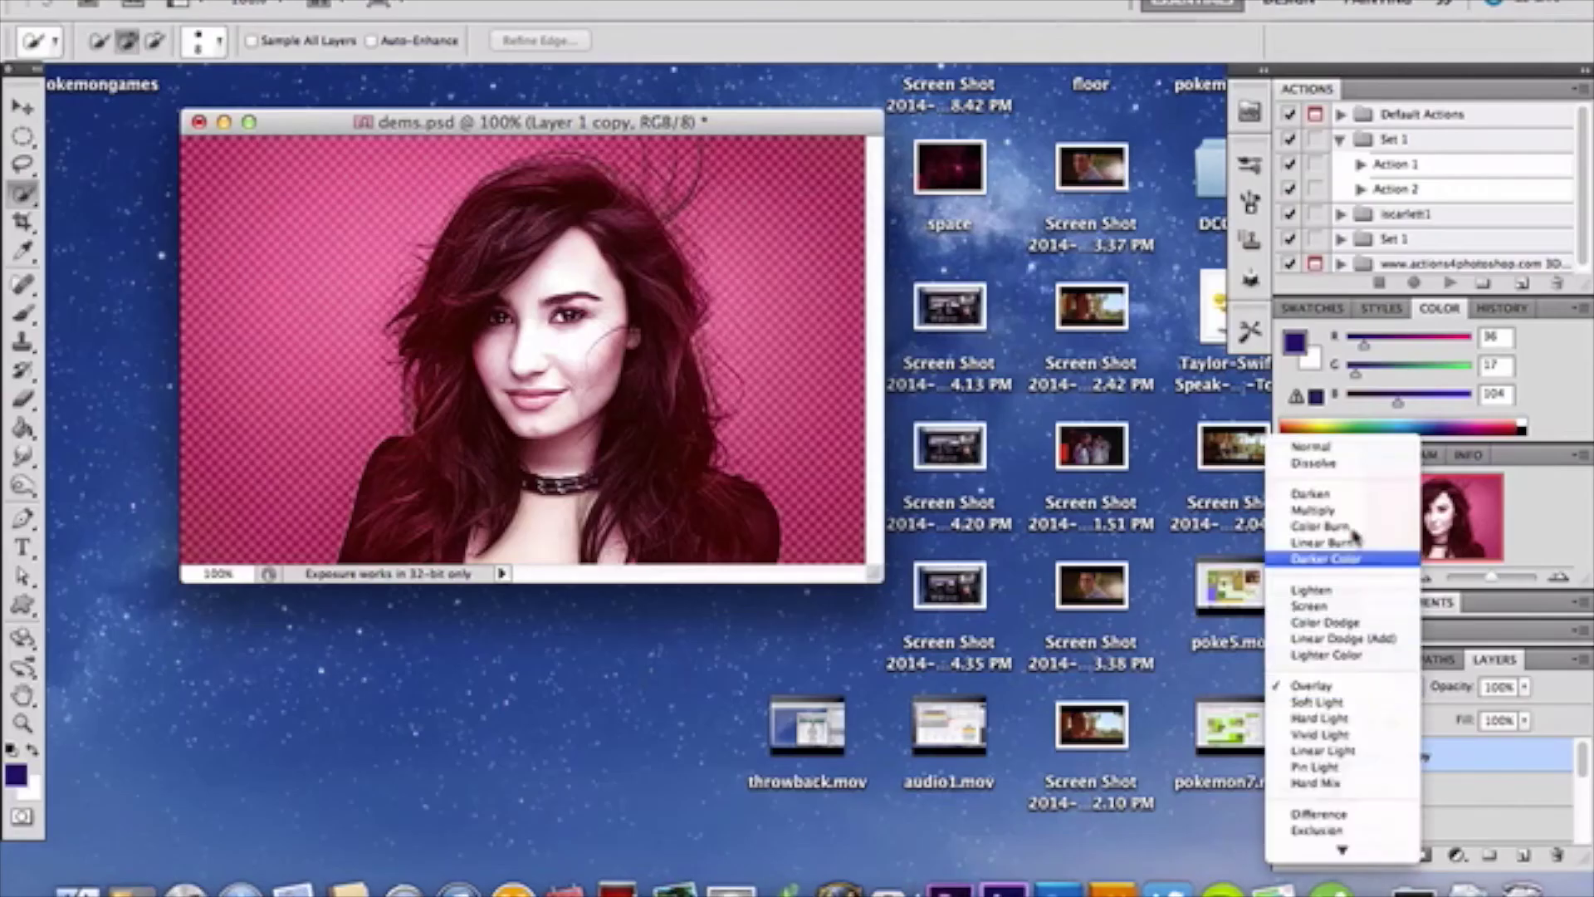
click(1352, 447)
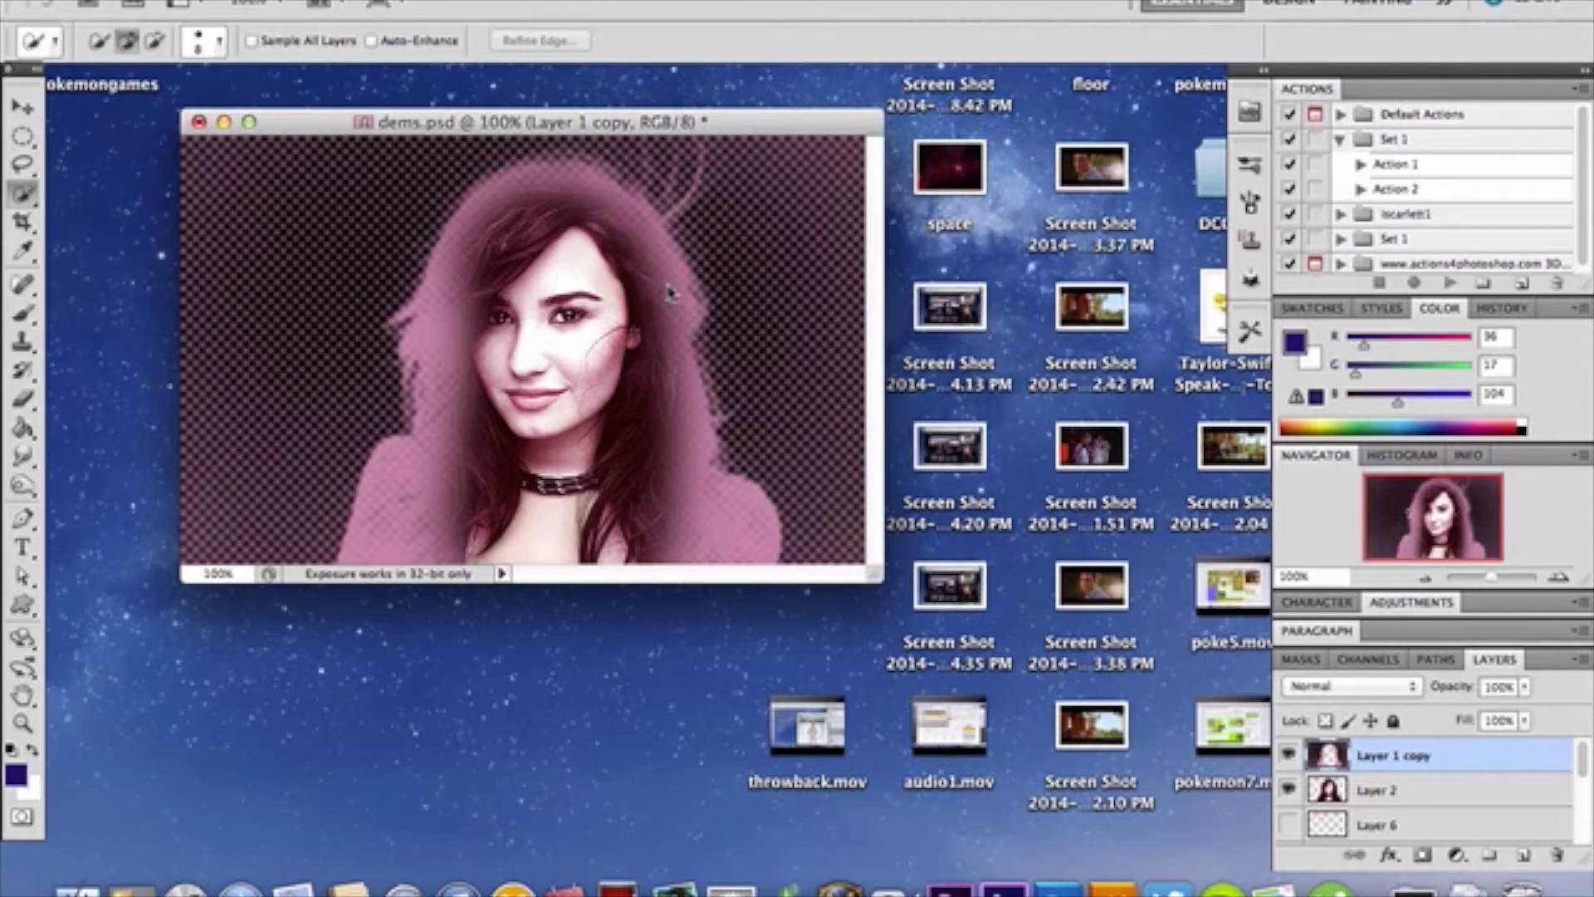
click(22, 402)
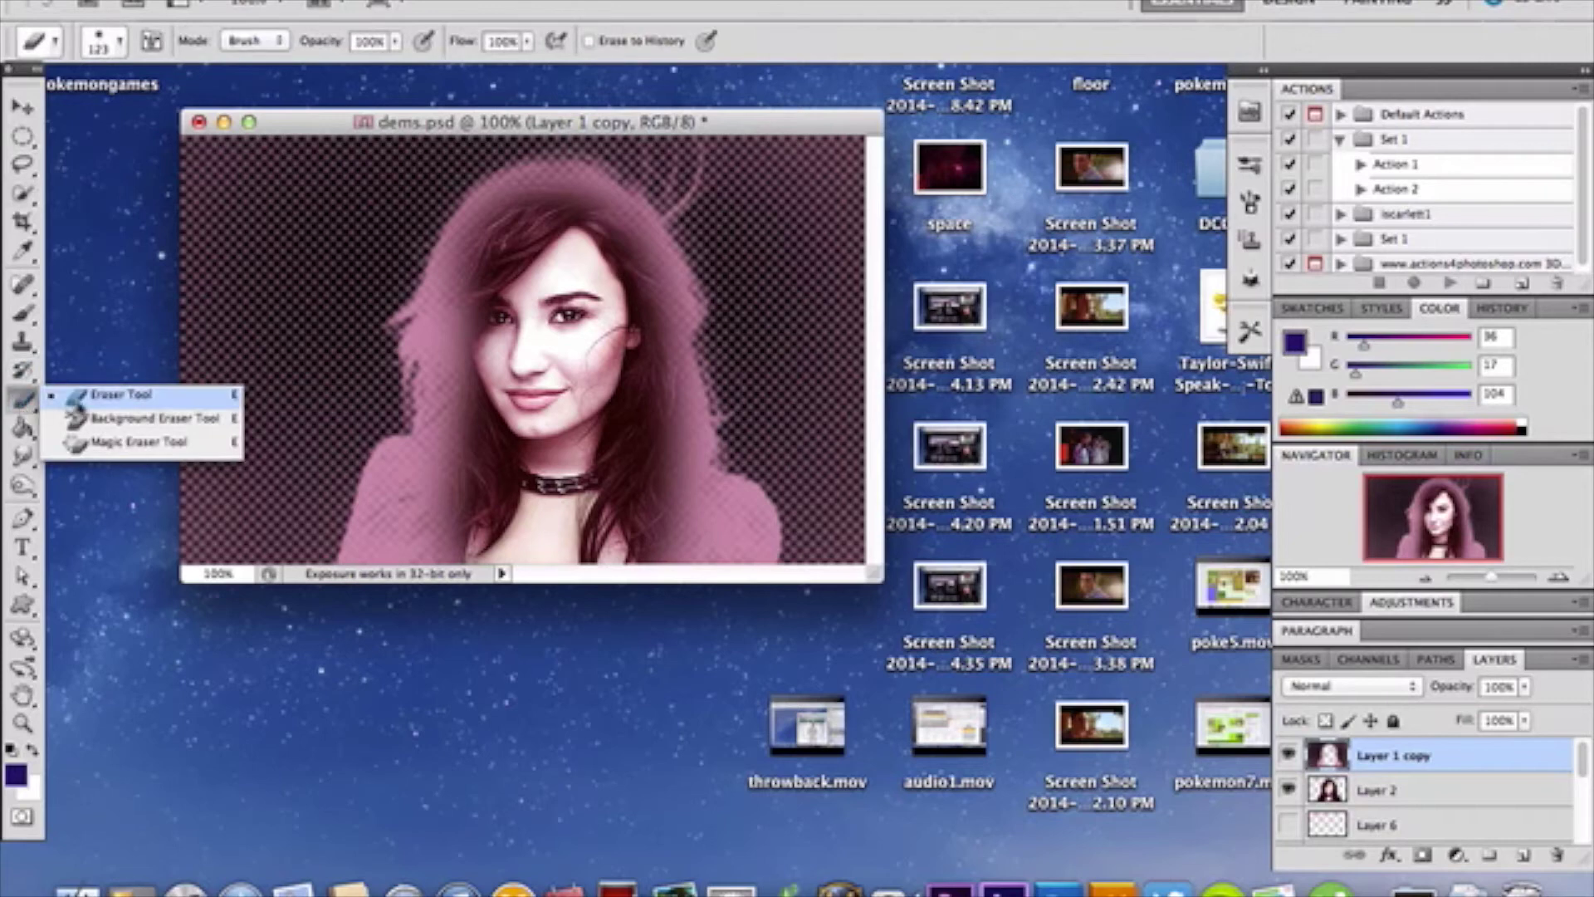
click(83, 397)
click(102, 42)
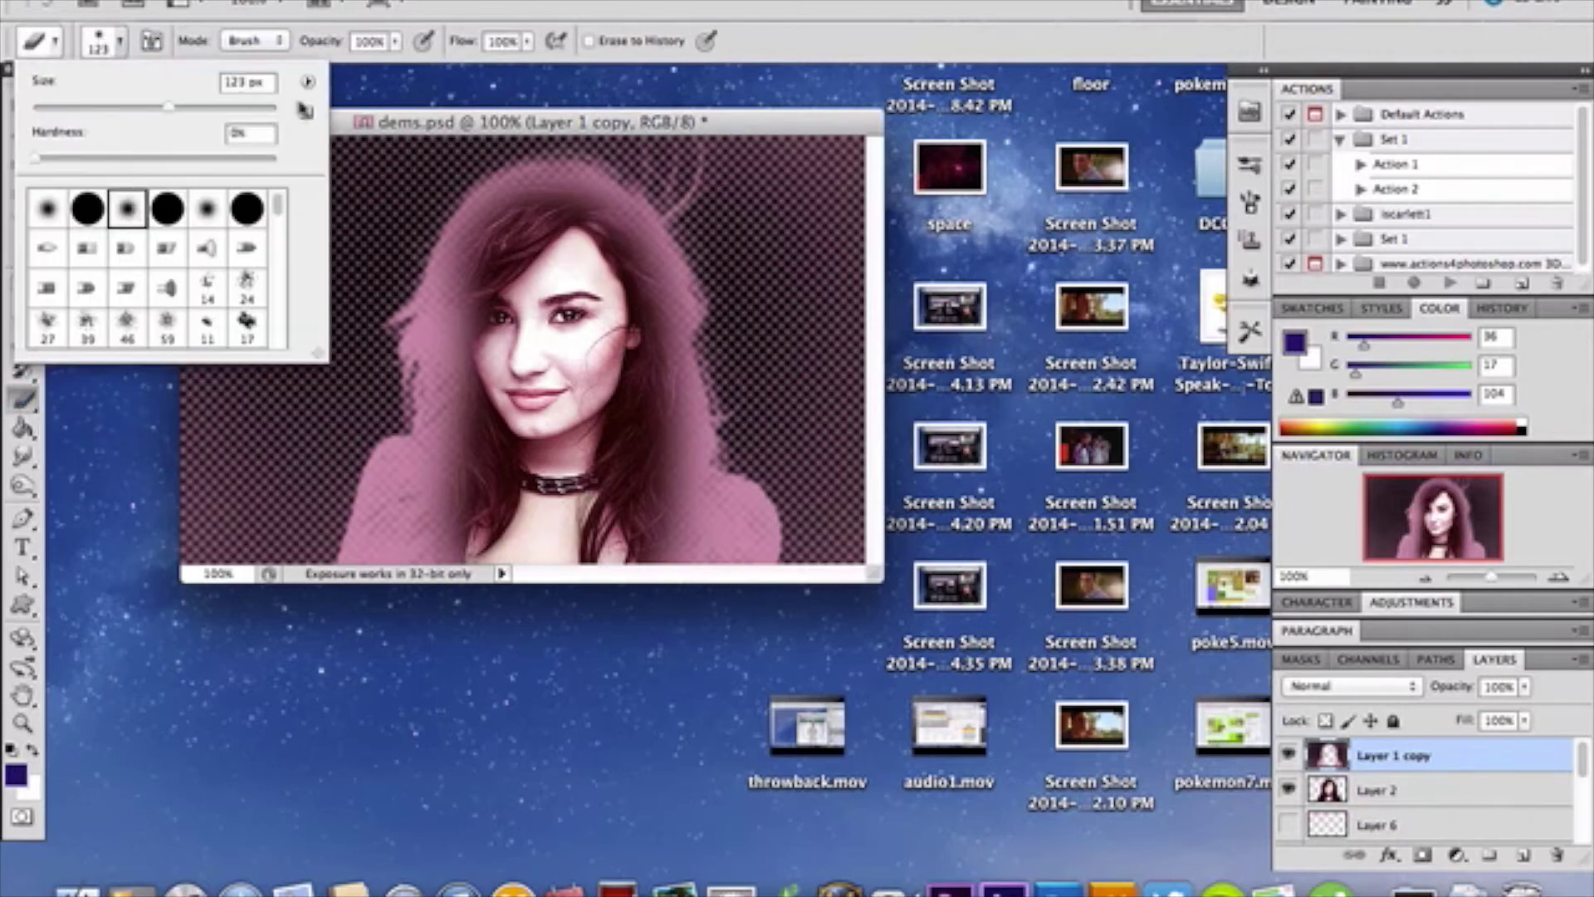
click(125, 45)
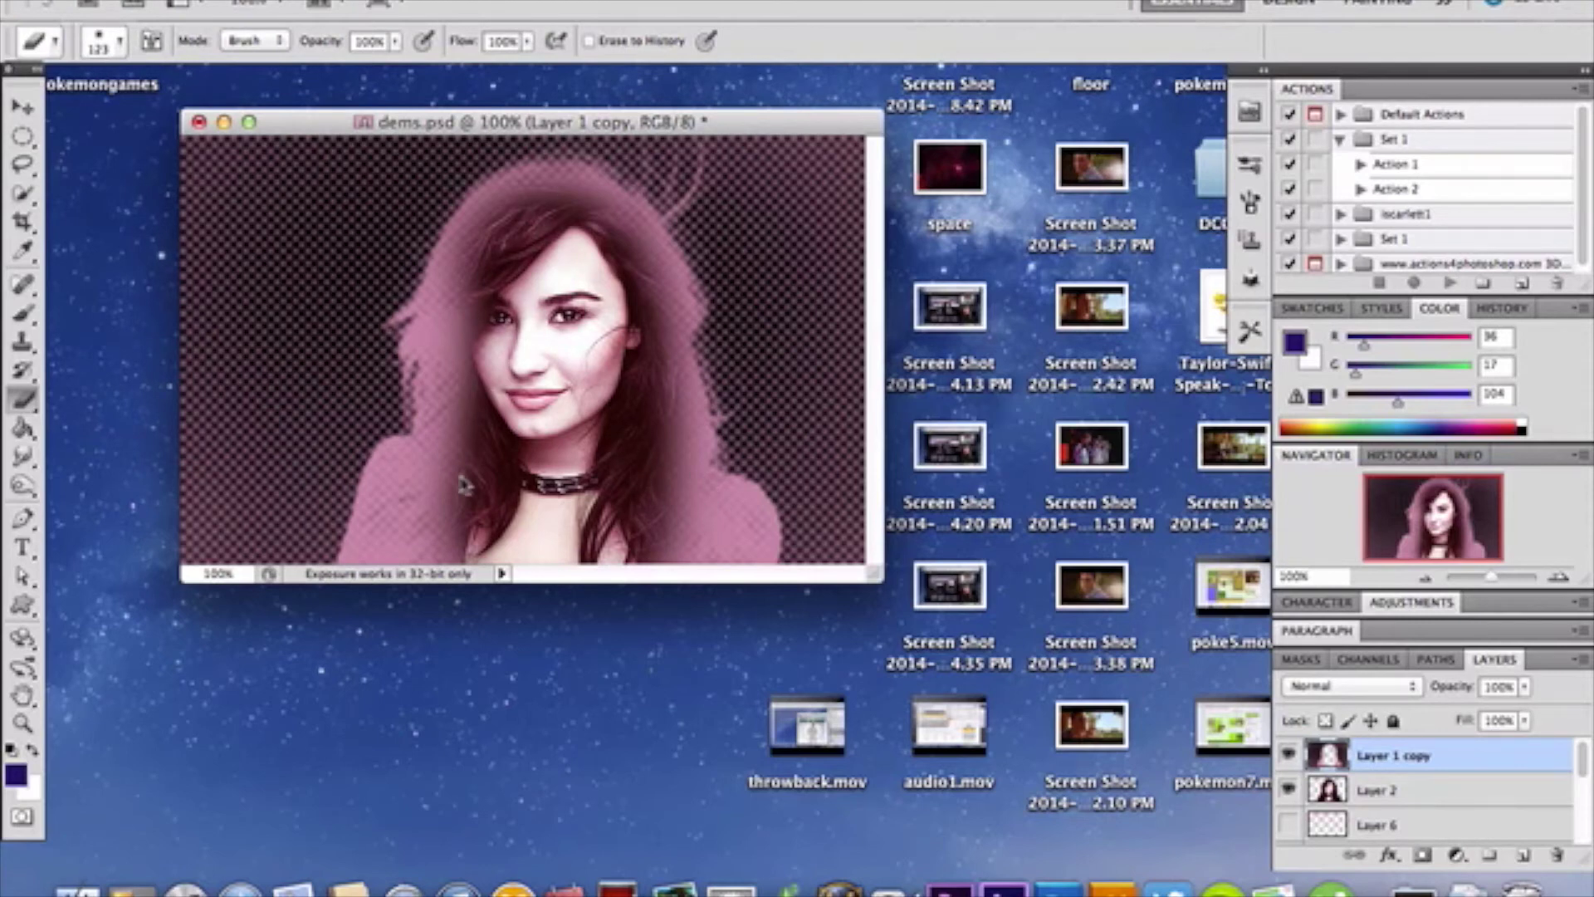
Set Layer 1 copy back to Overlay blend mode and reveal Layer 6's pink splash texture
click(28, 111)
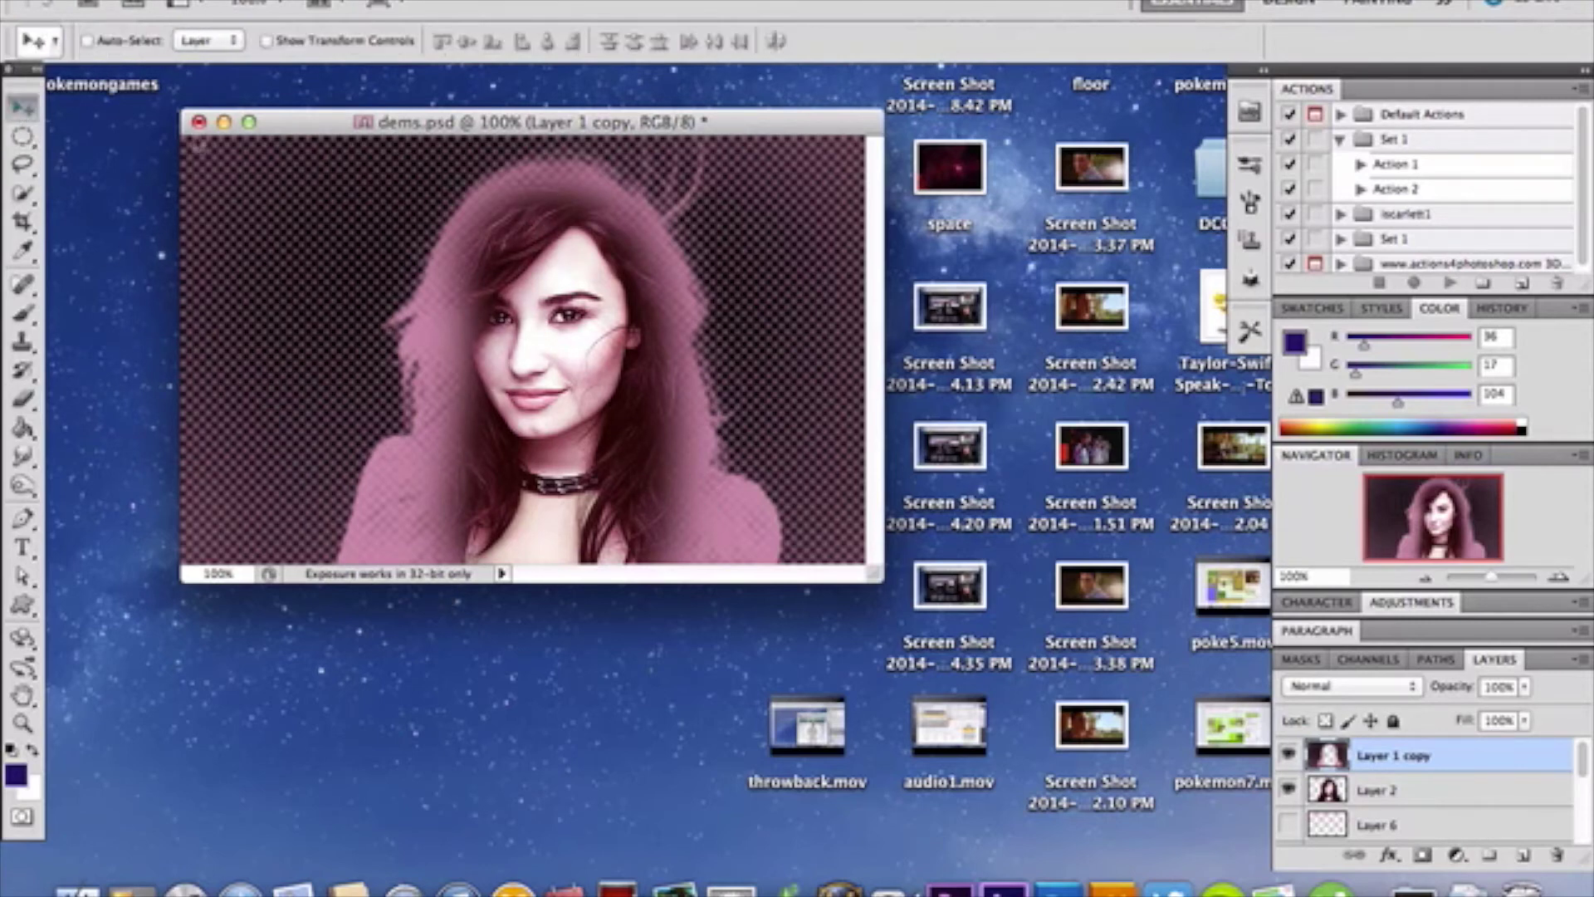
click(1382, 688)
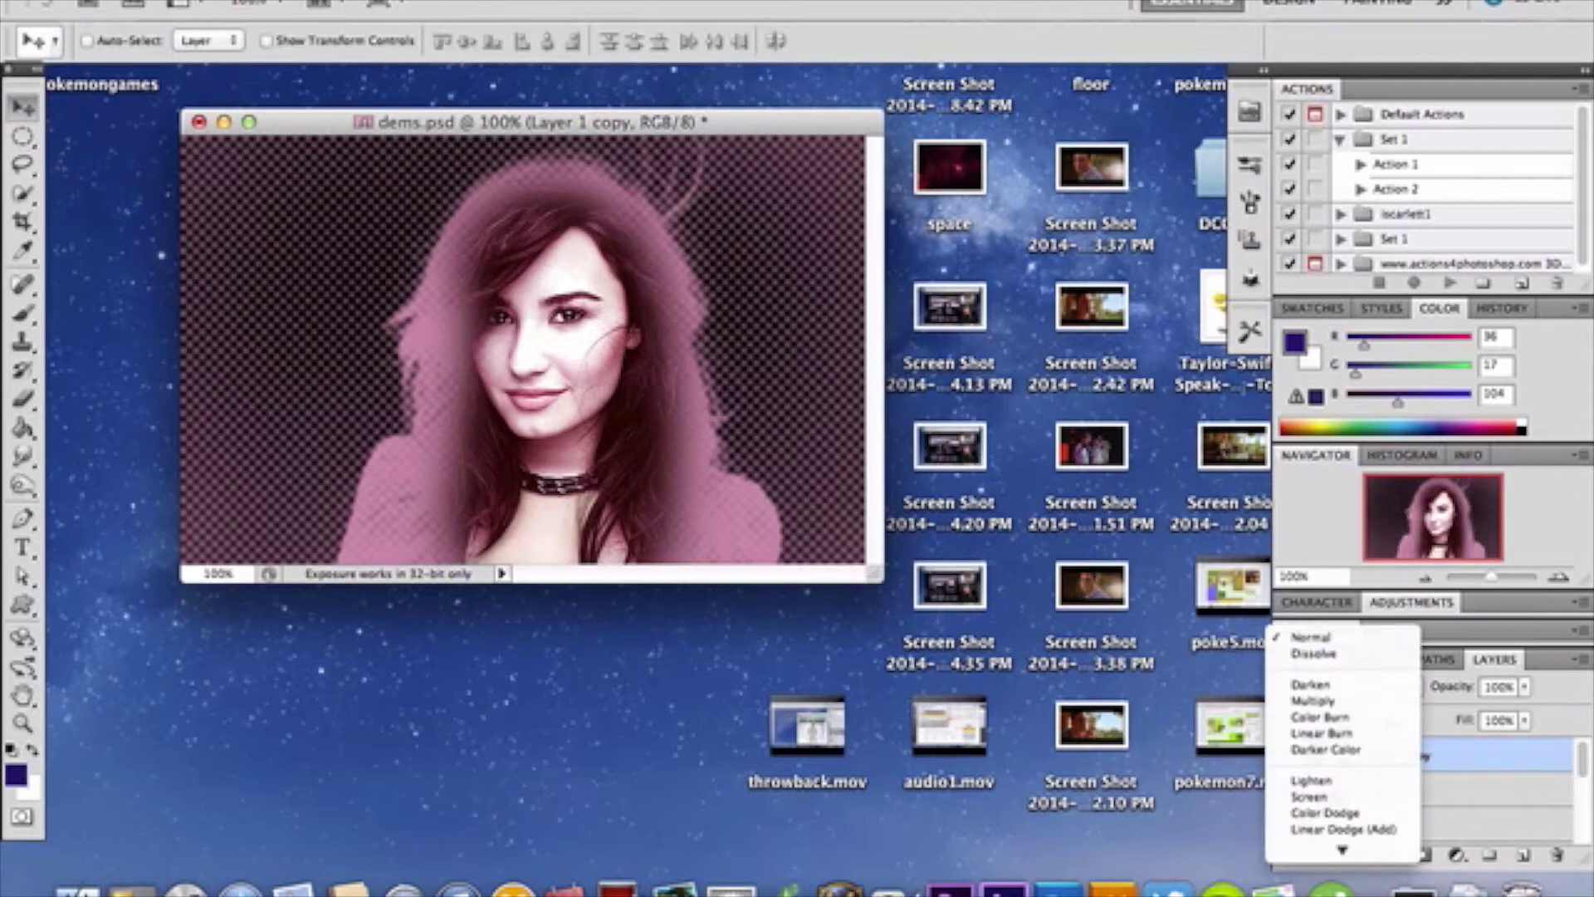
click(1347, 763)
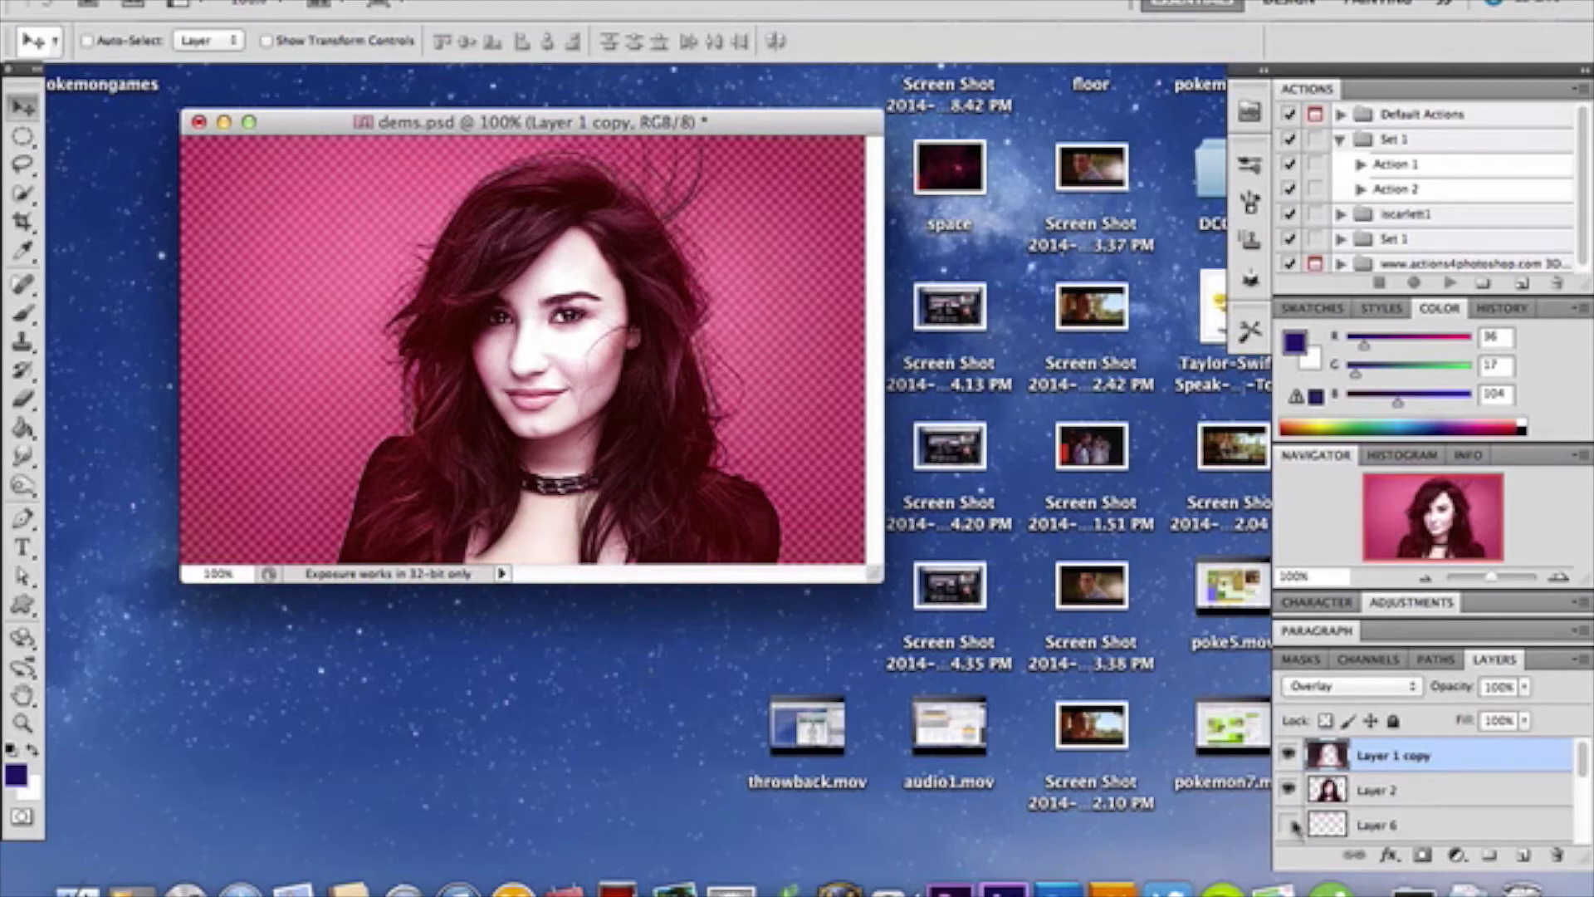
click(1290, 824)
Select Layer 6 and make Layer 5's white dotted swirls visible
click(1412, 825)
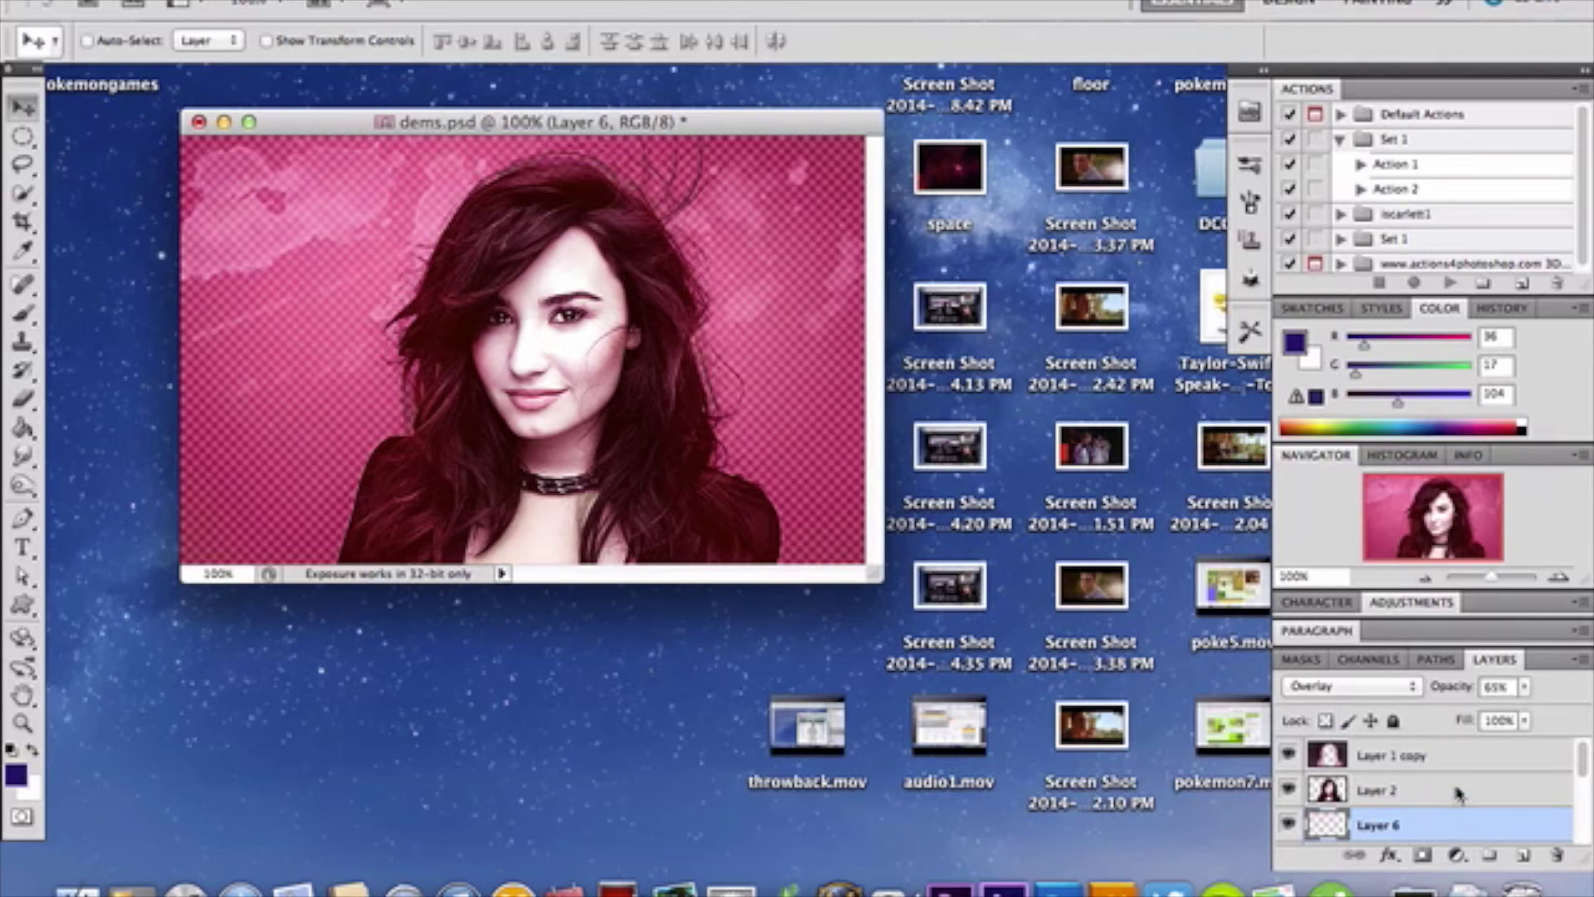
scroll(1451, 780, down, 1)
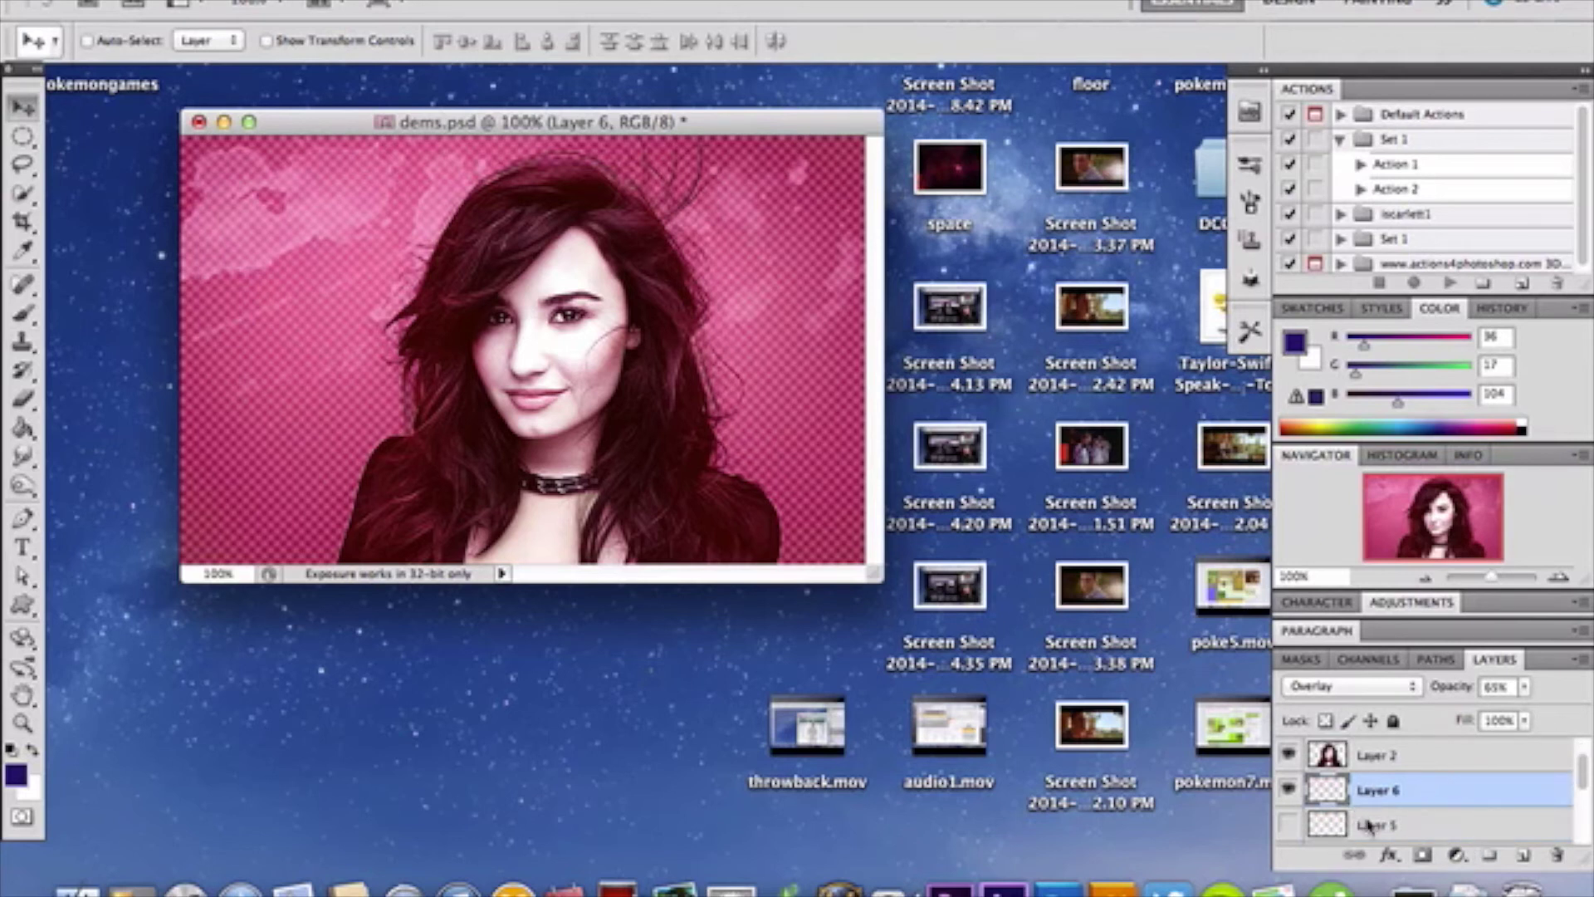
click(1289, 825)
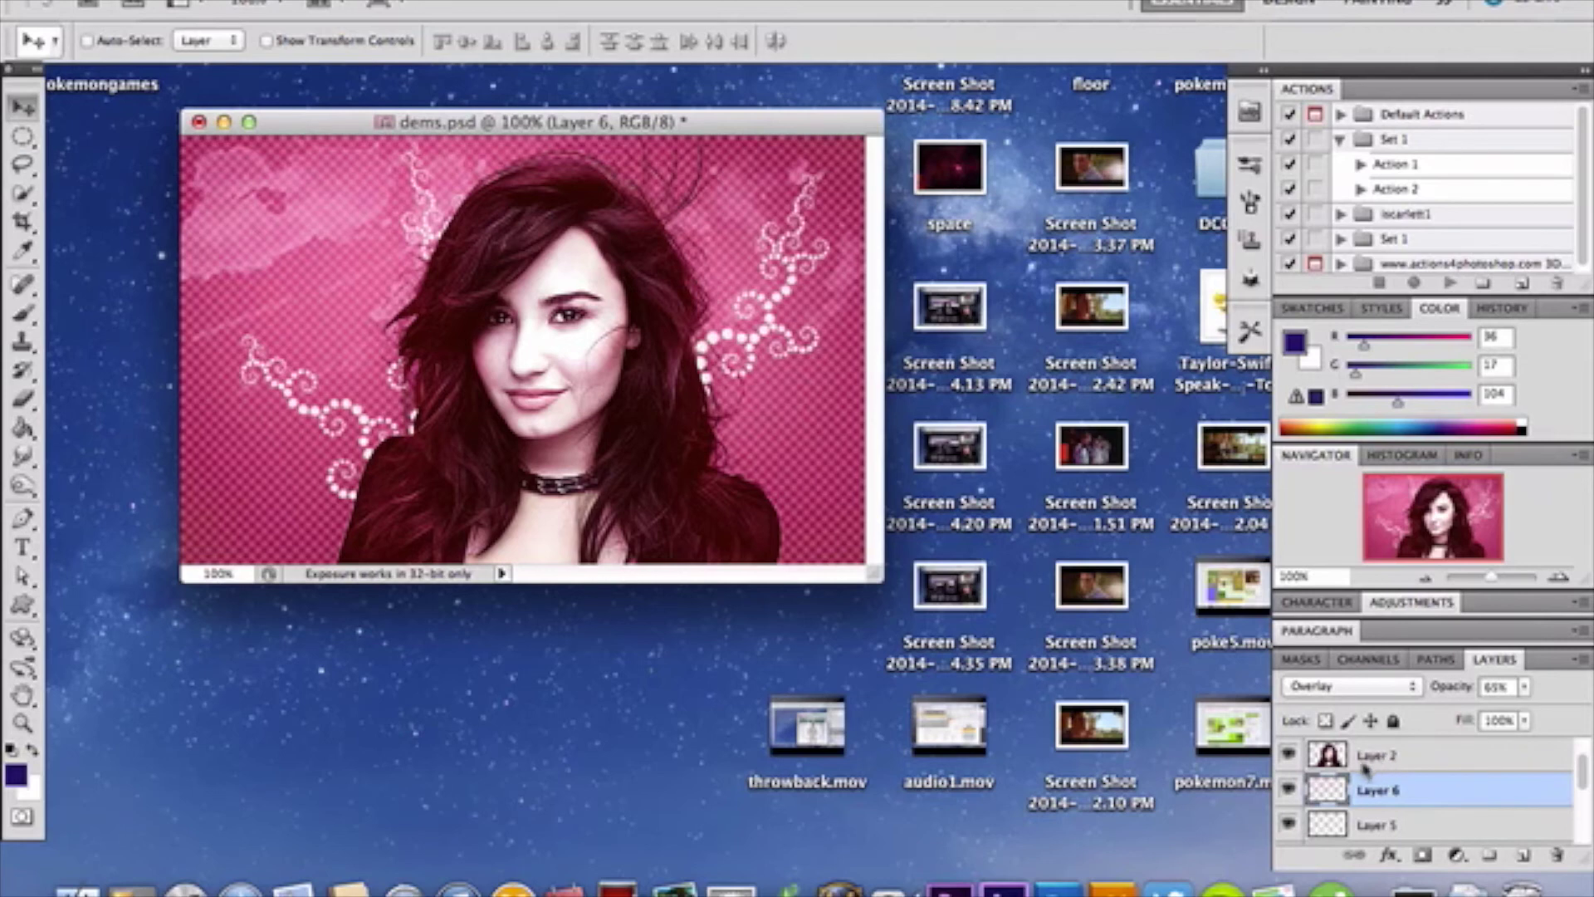
Briefly hide Layer 2, show the Layer 4 and Layer 3 swirls, and select Layer 3
click(1290, 756)
click(1290, 757)
scroll(1289, 822, down, 2)
click(1289, 784)
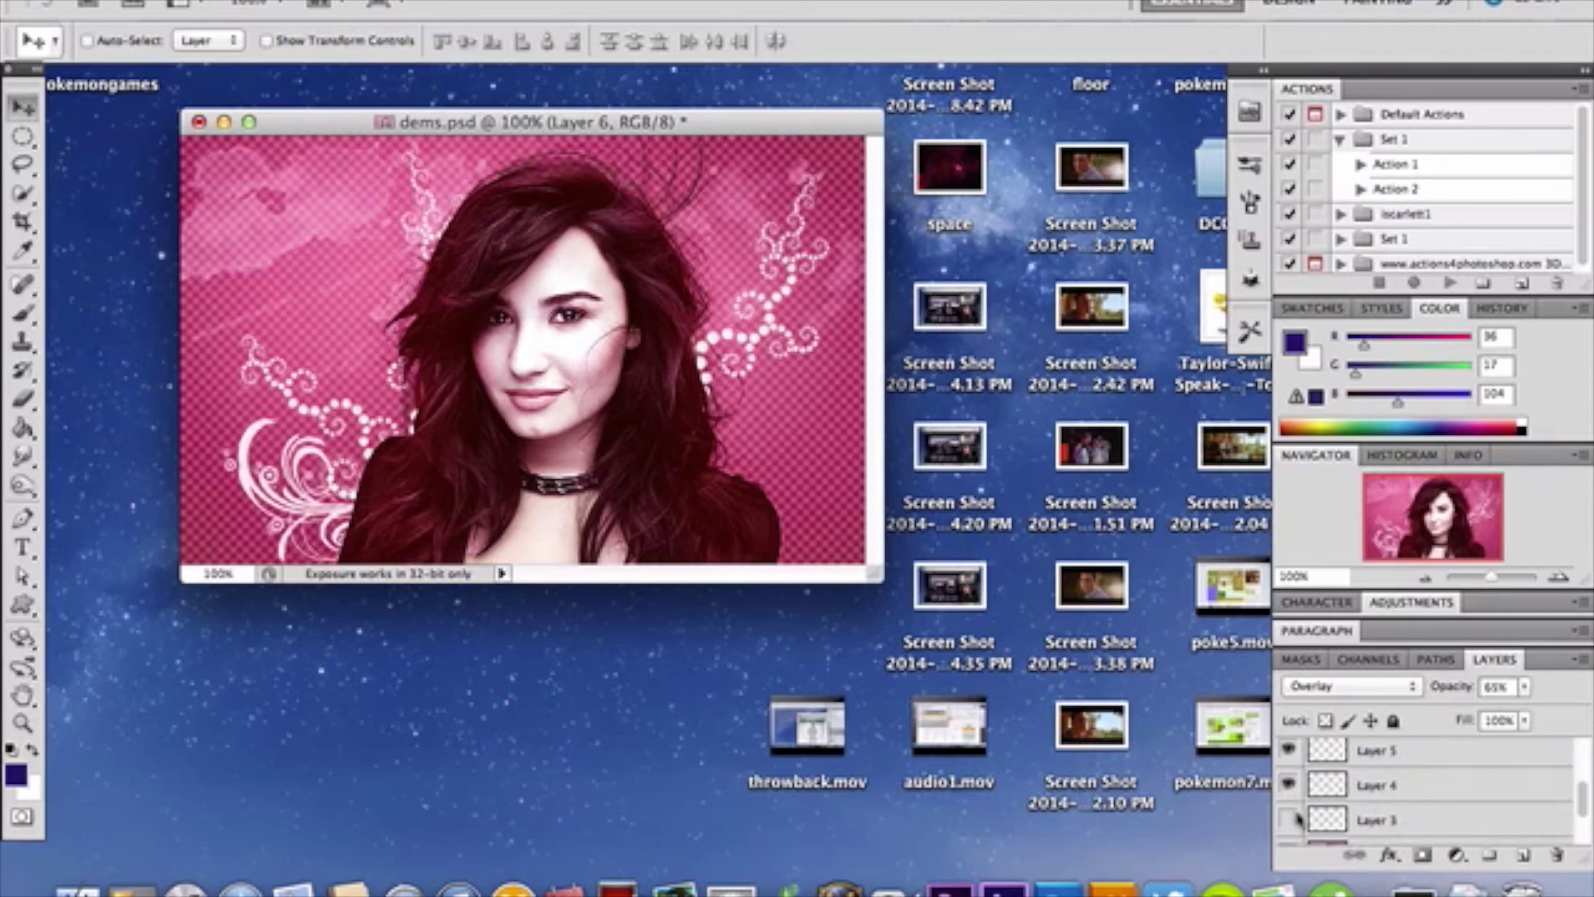
click(1289, 820)
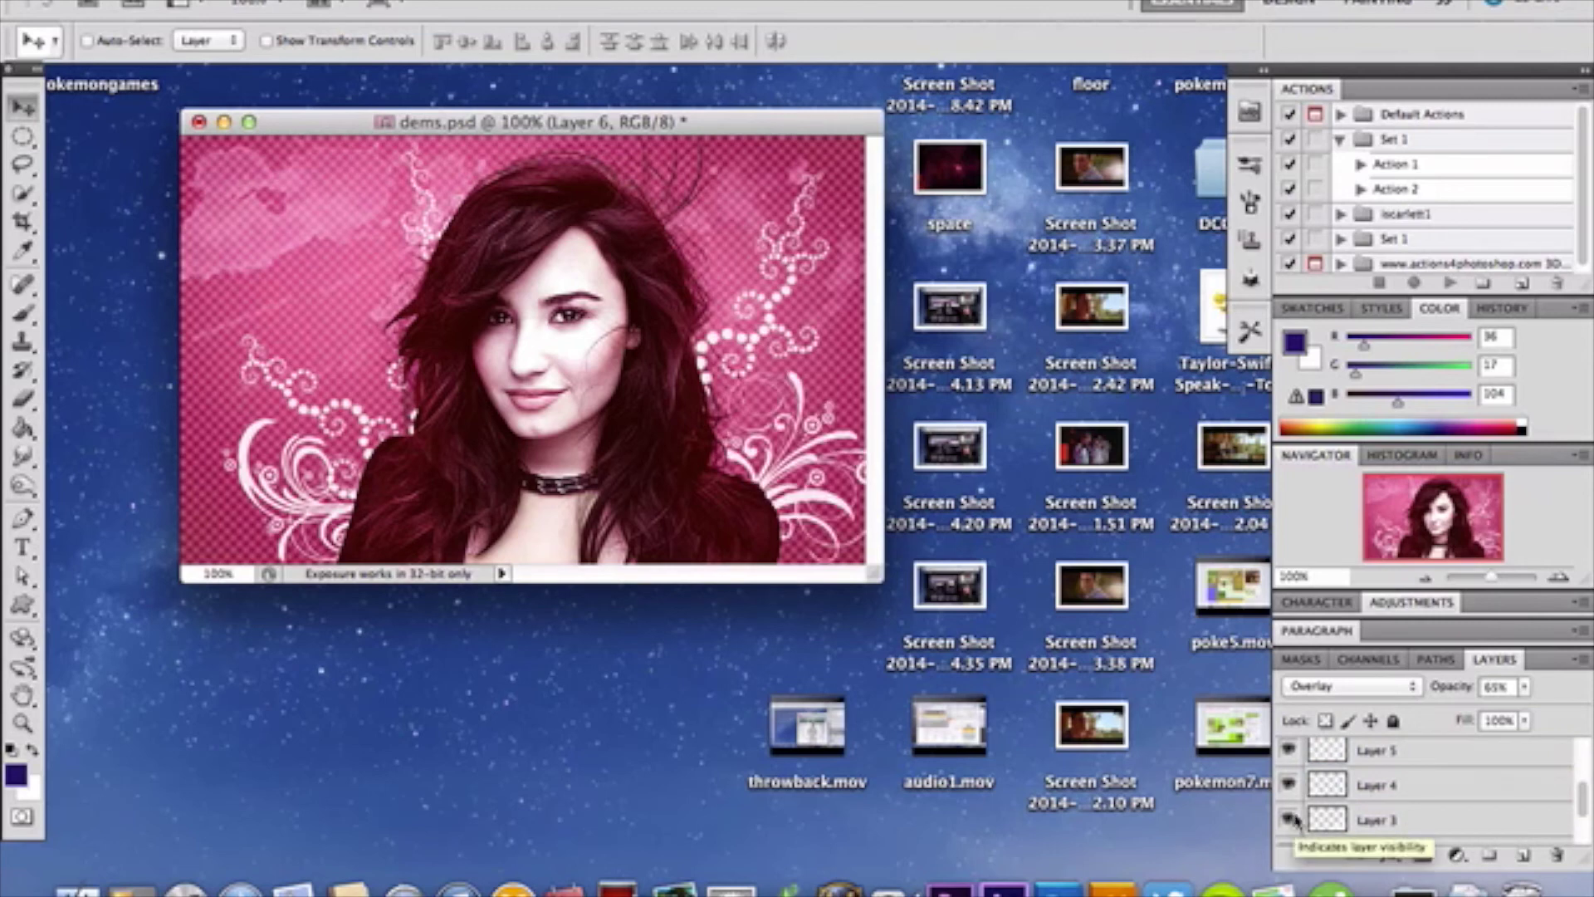
scroll(1293, 820, up, 2)
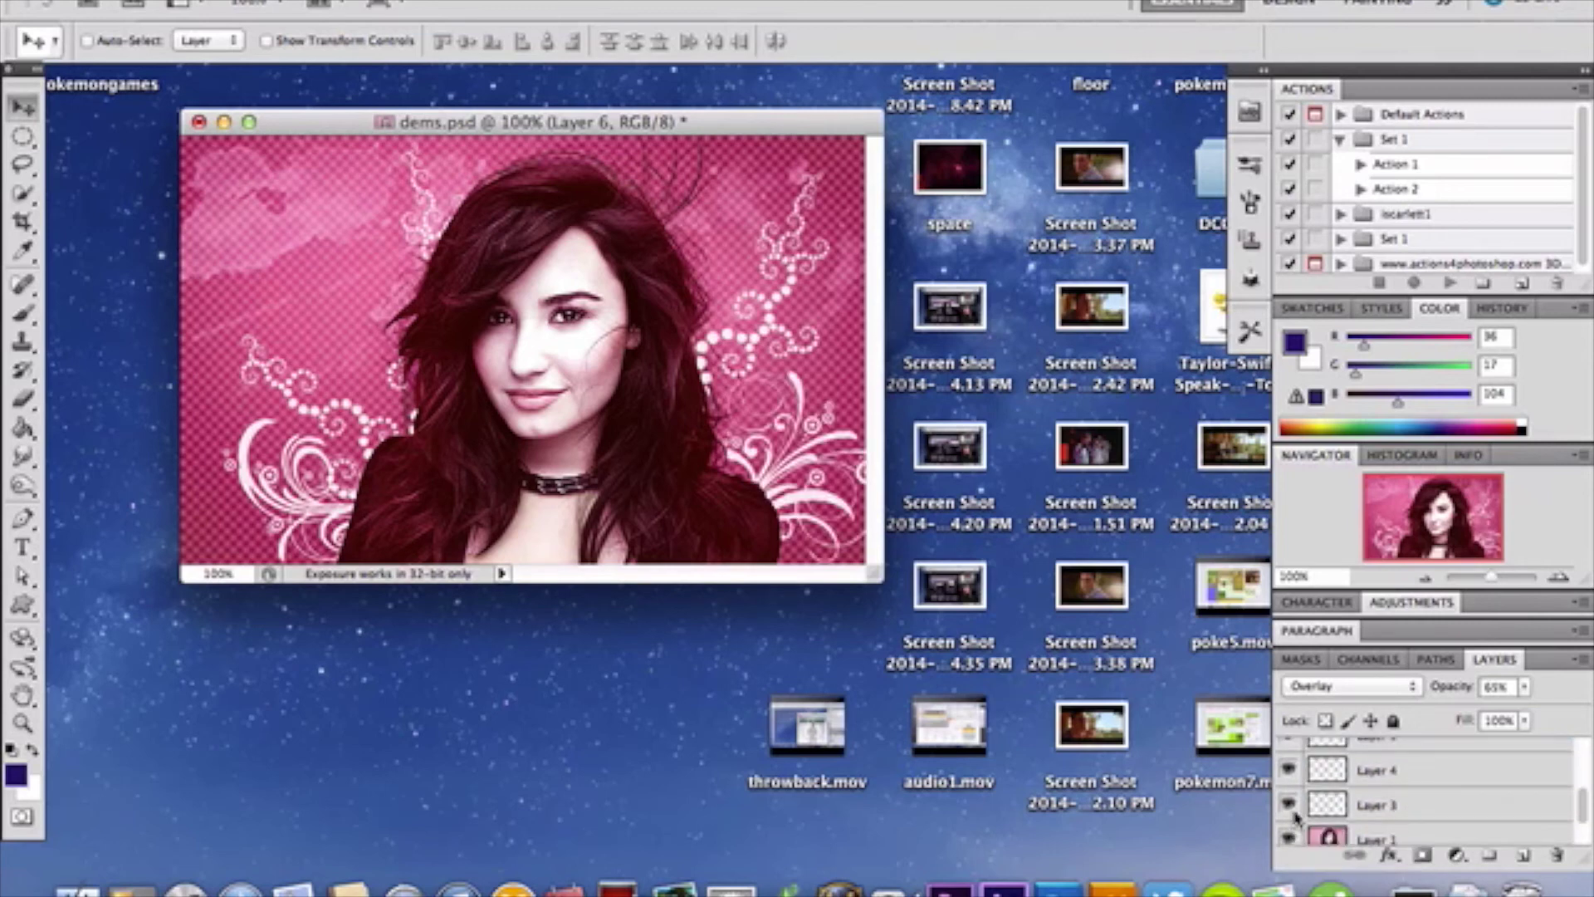
scroll(1293, 820, down, 3)
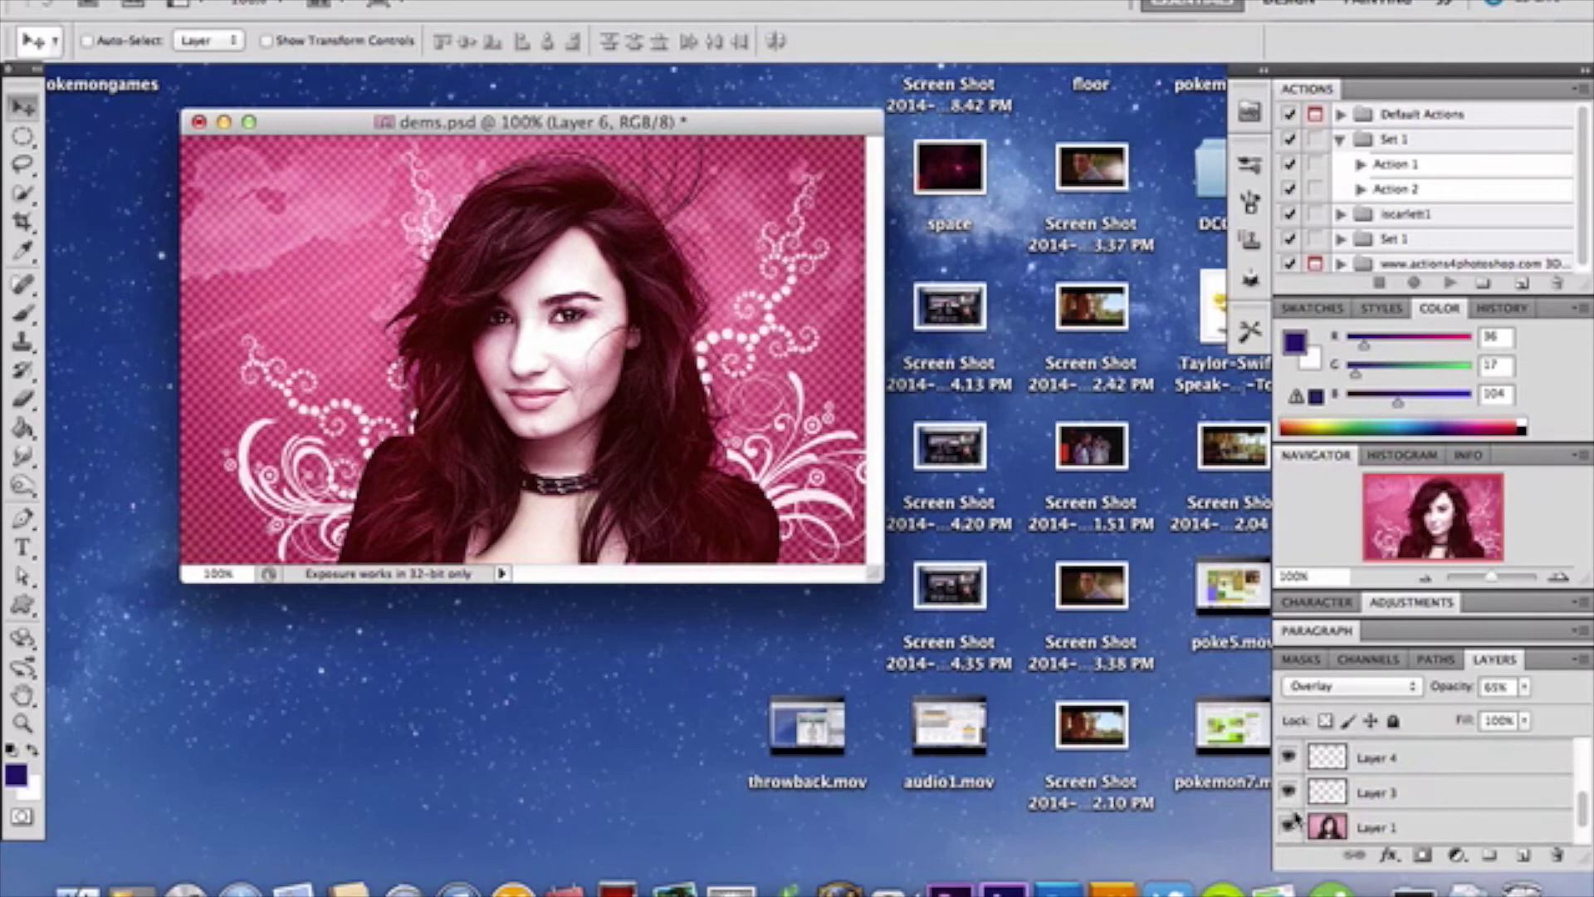
click(1402, 795)
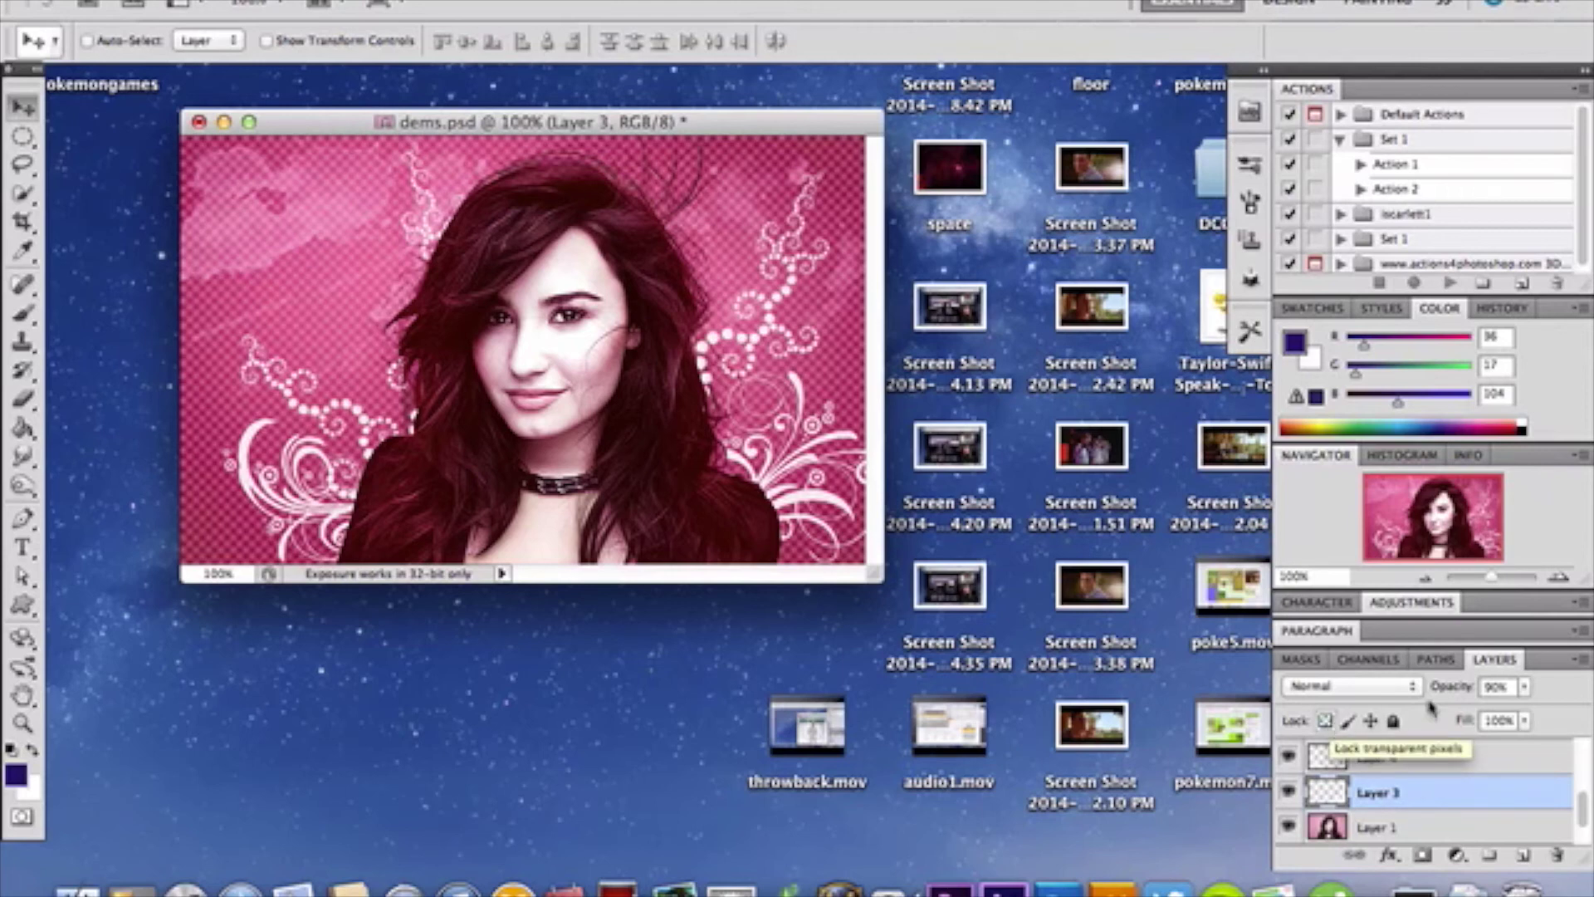
click(1461, 759)
scroll(1466, 771, up, 1)
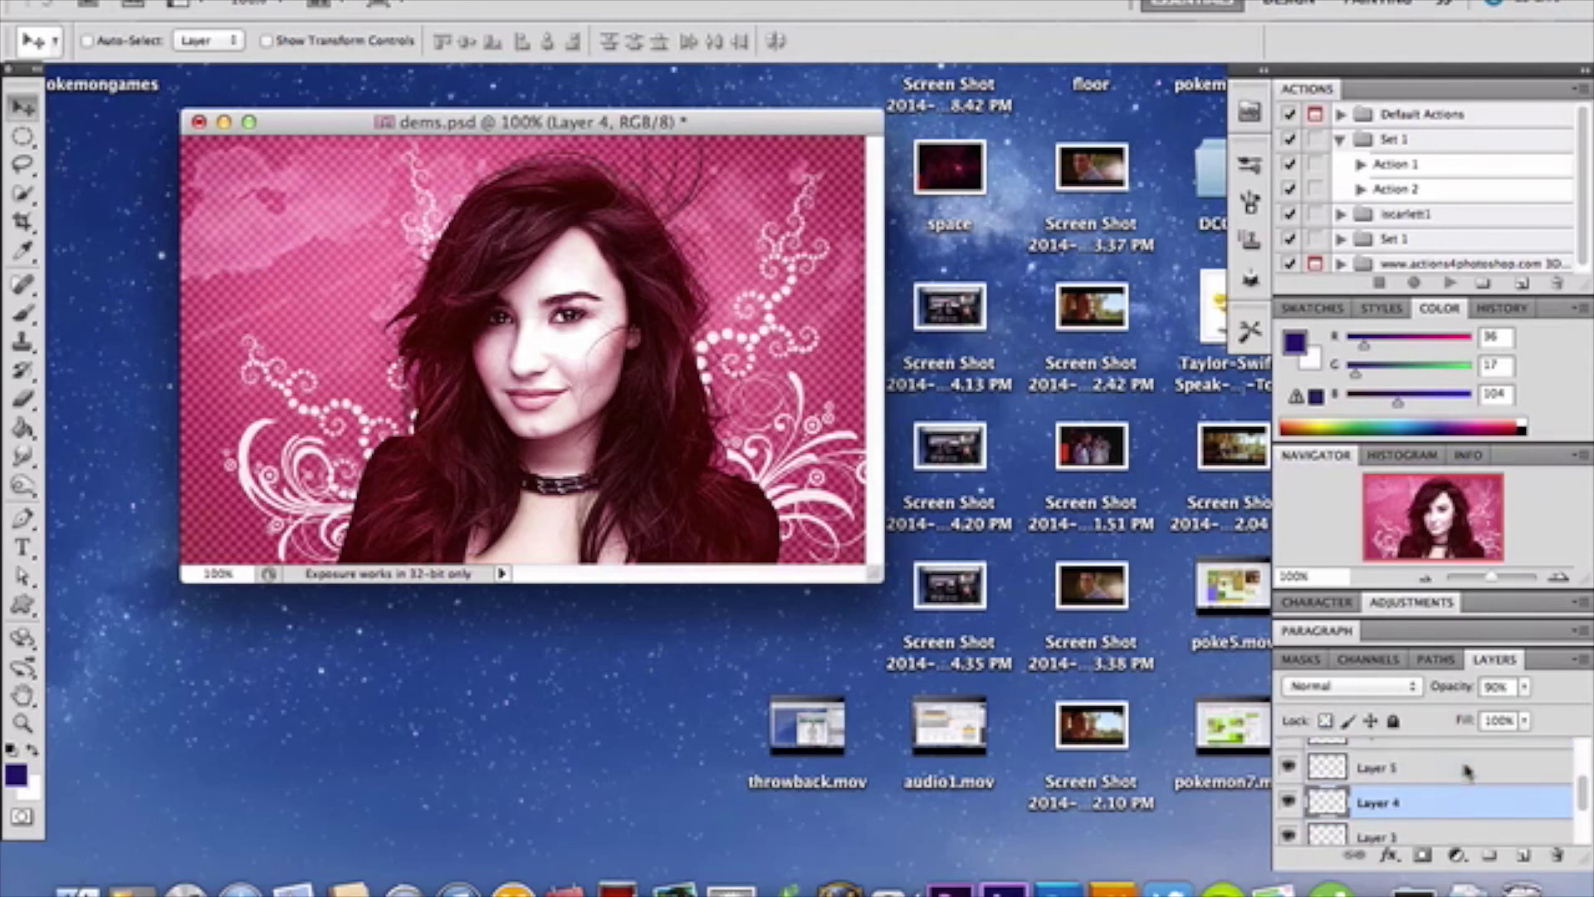
click(1467, 770)
scroll(1467, 770, up, 1)
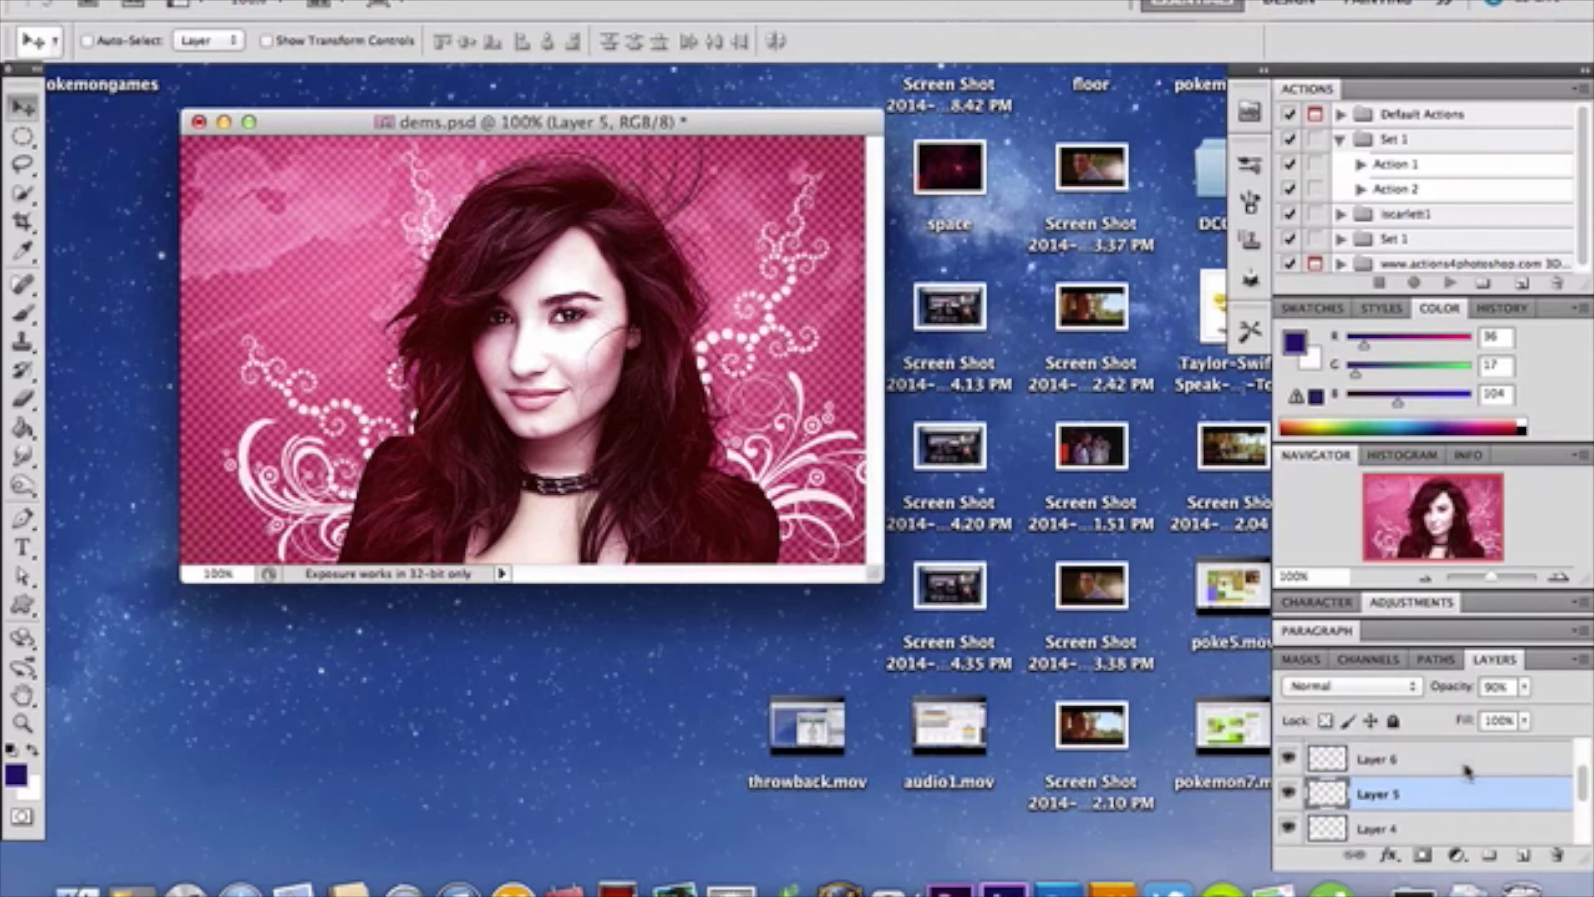
click(1467, 760)
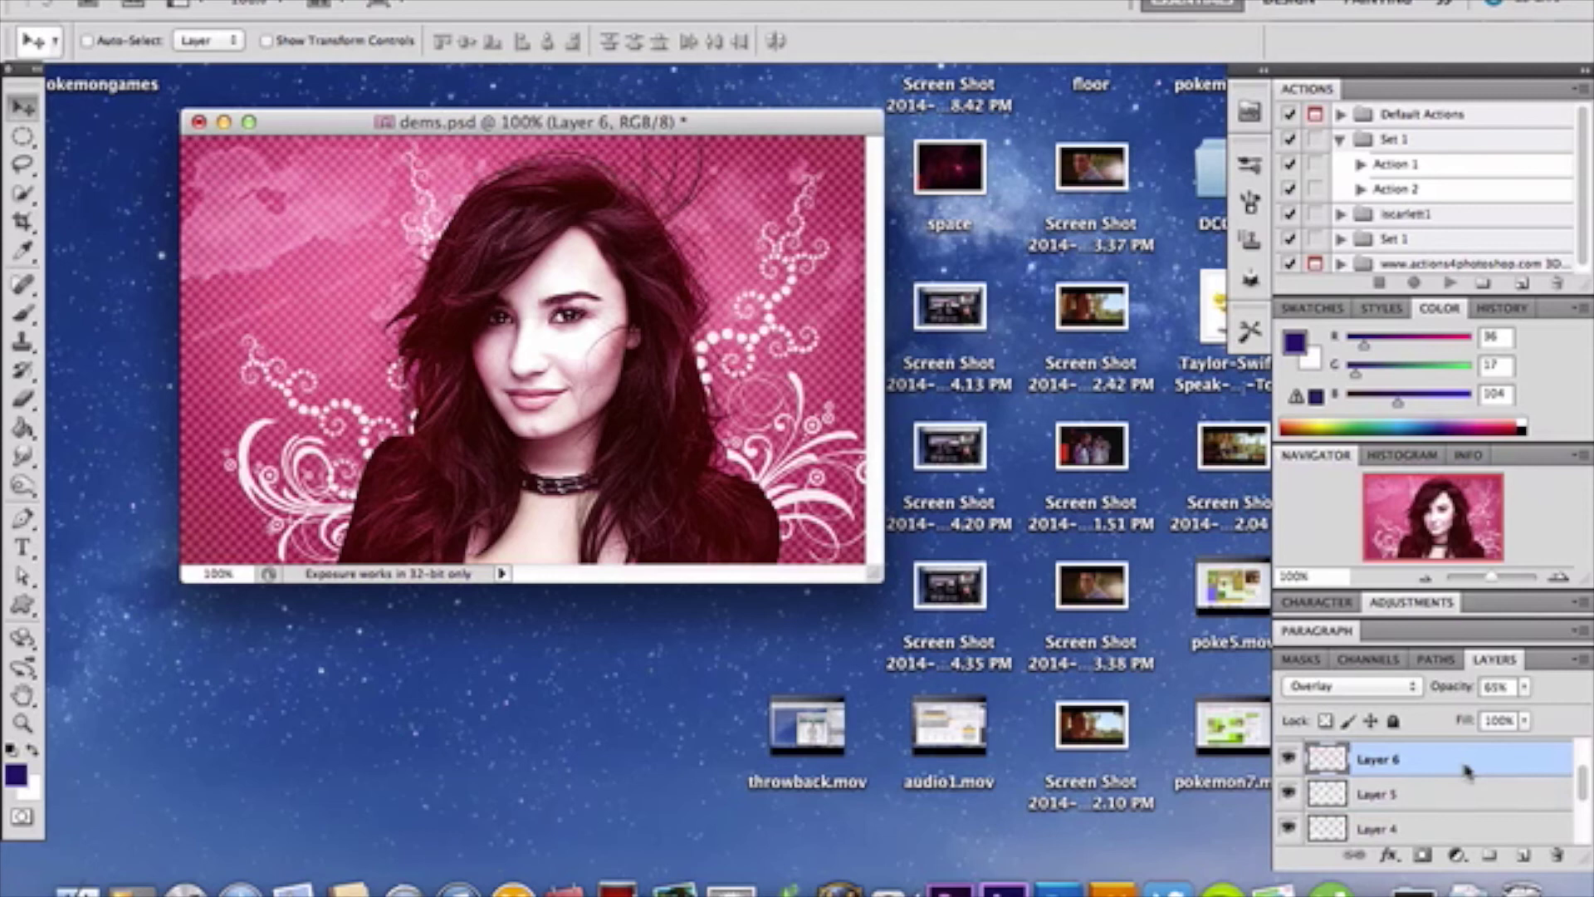